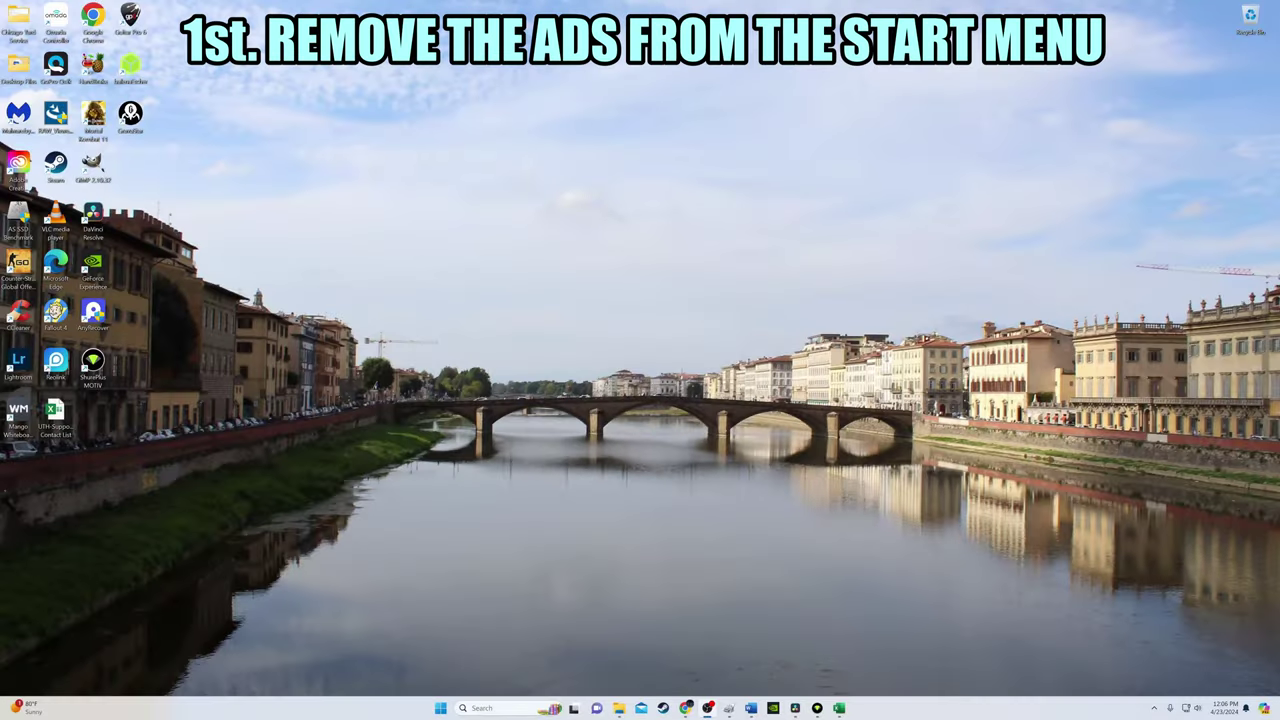
Step: Open the Start page within the Personalization settings
click(490, 708)
click(517, 376)
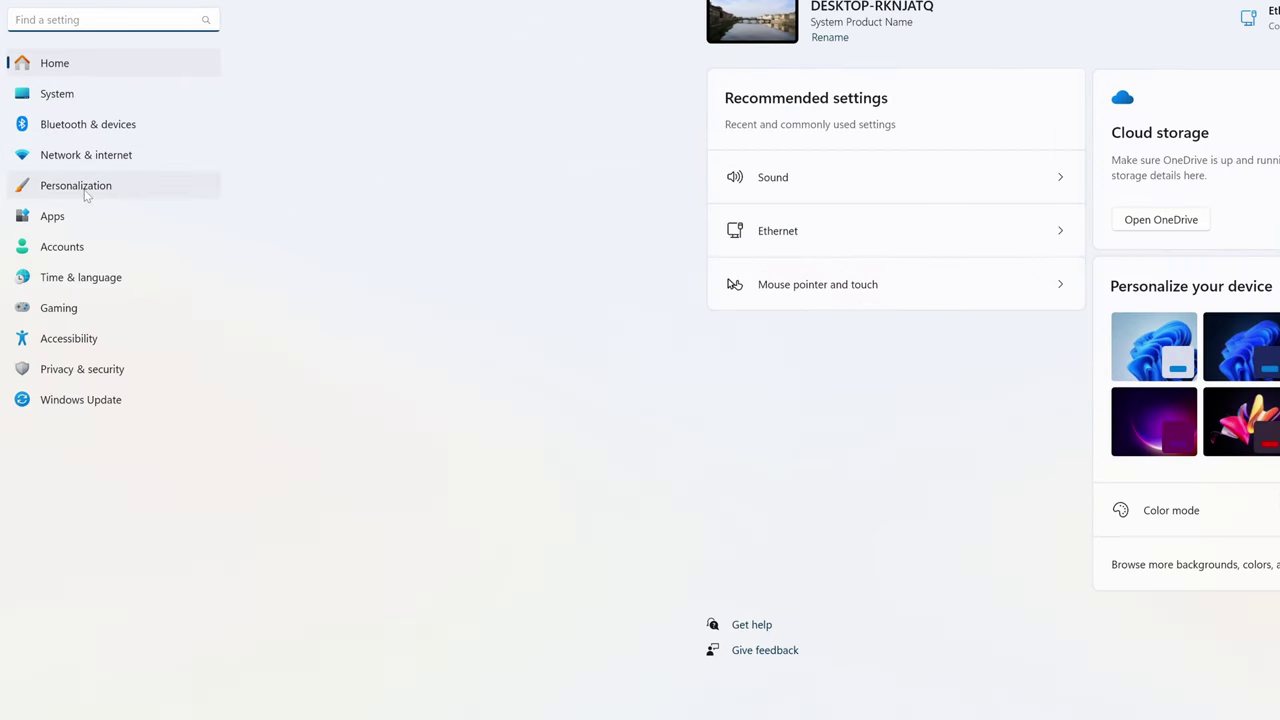
click(87, 196)
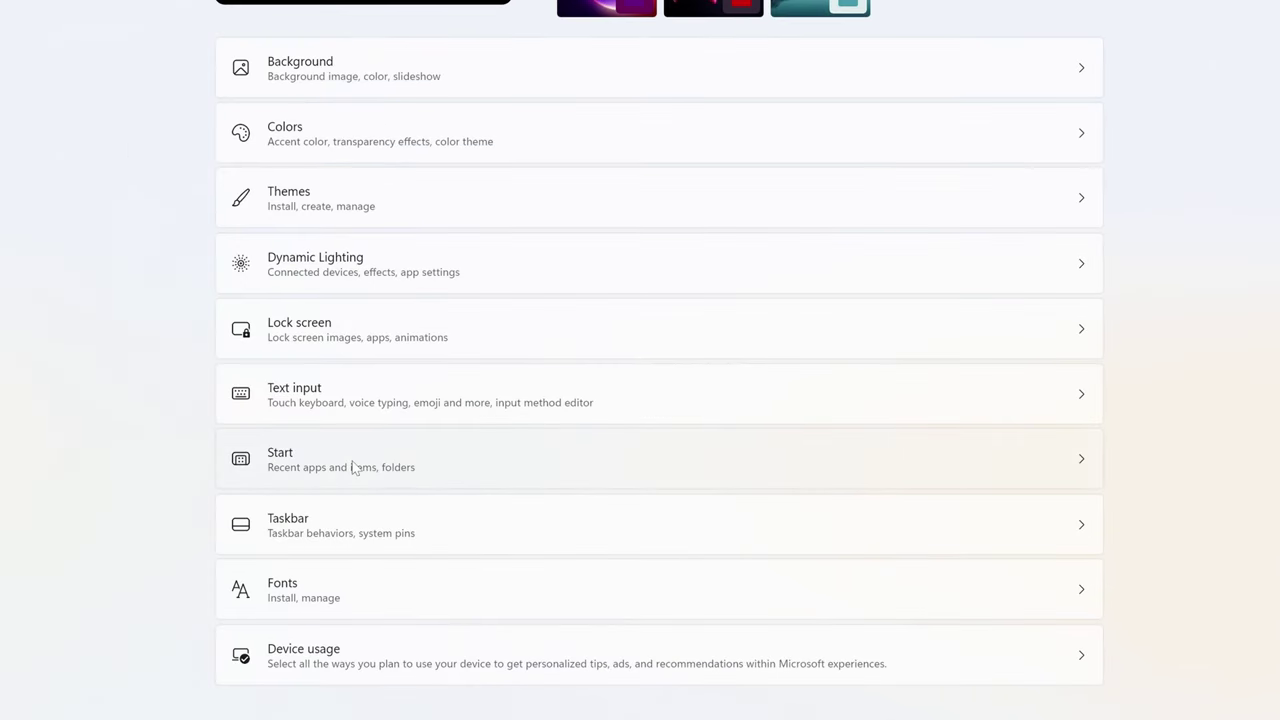
click(340, 468)
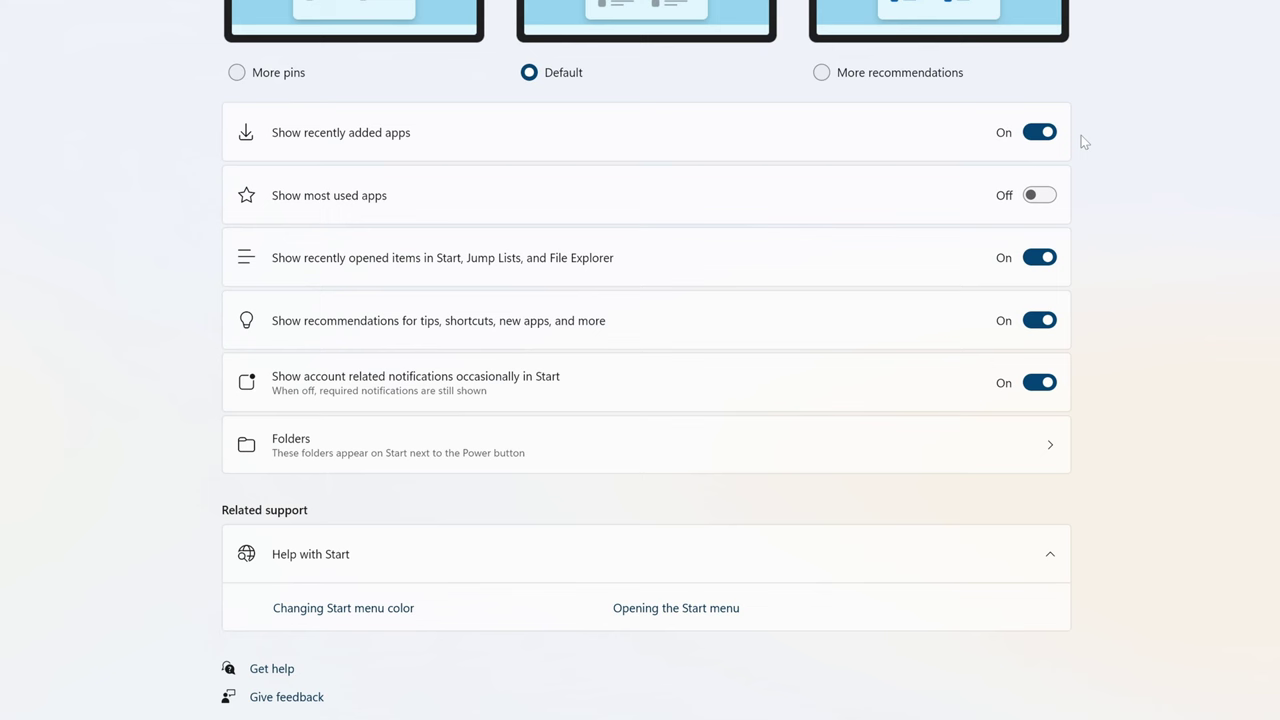
Step: Turn off recently added apps, recently opened items, recommendations and account-related notifications for Start, and close Settings
click(1036, 137)
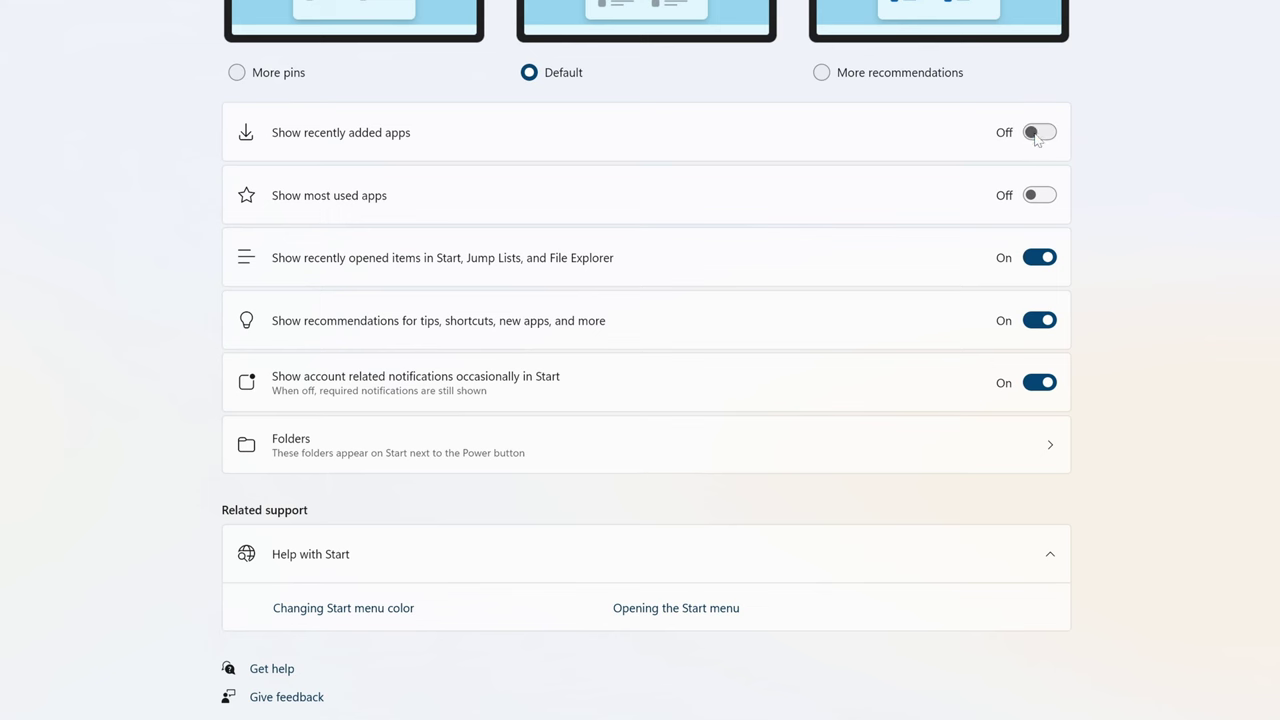
click(1036, 259)
click(1037, 327)
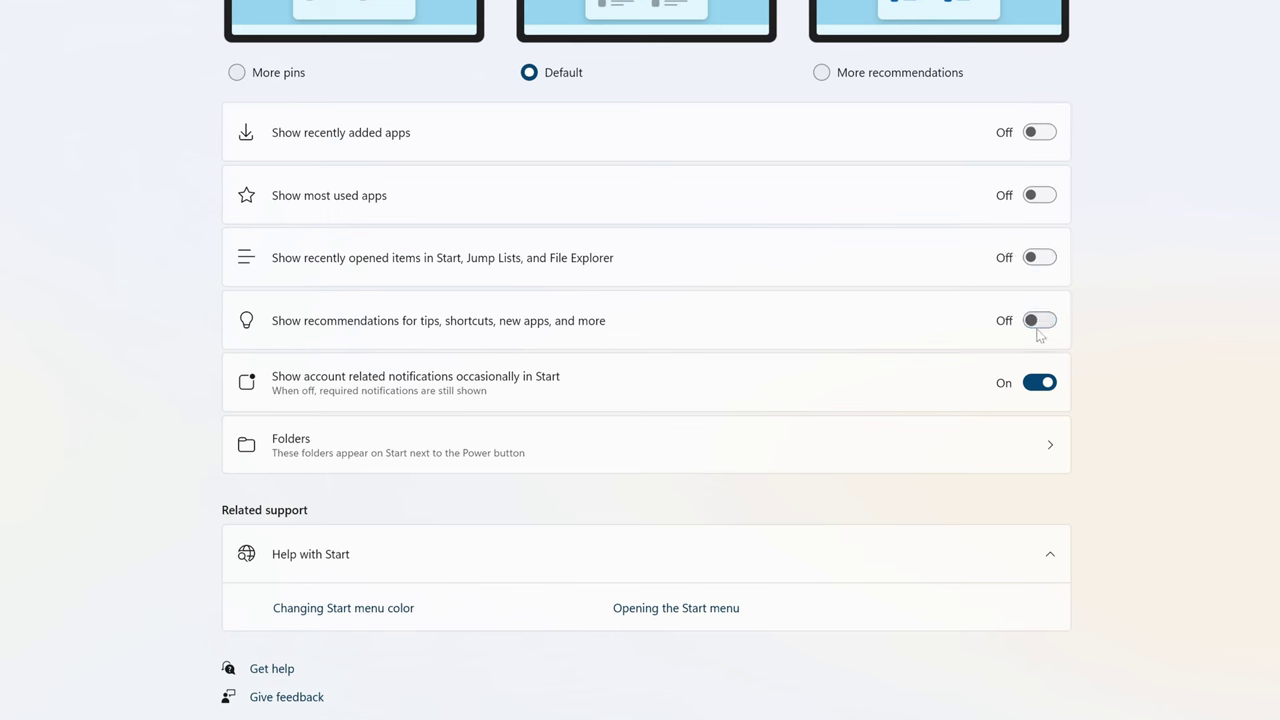
click(1036, 387)
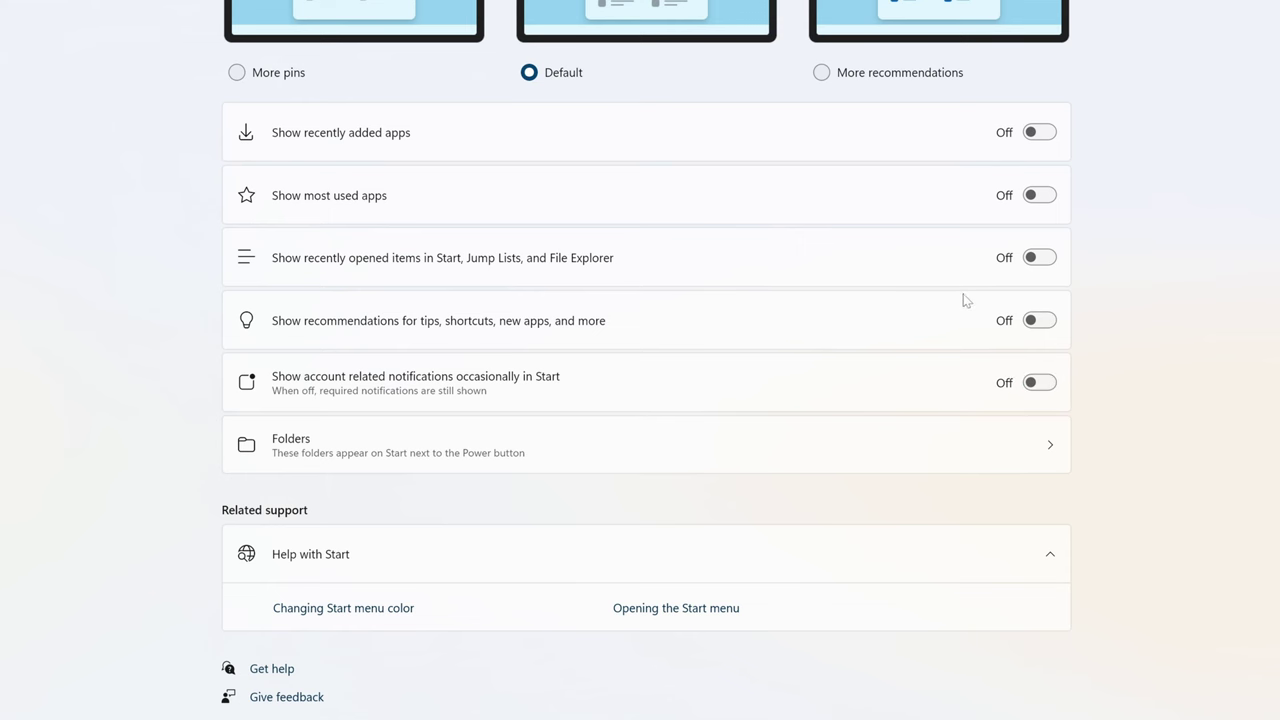
click(15, 14)
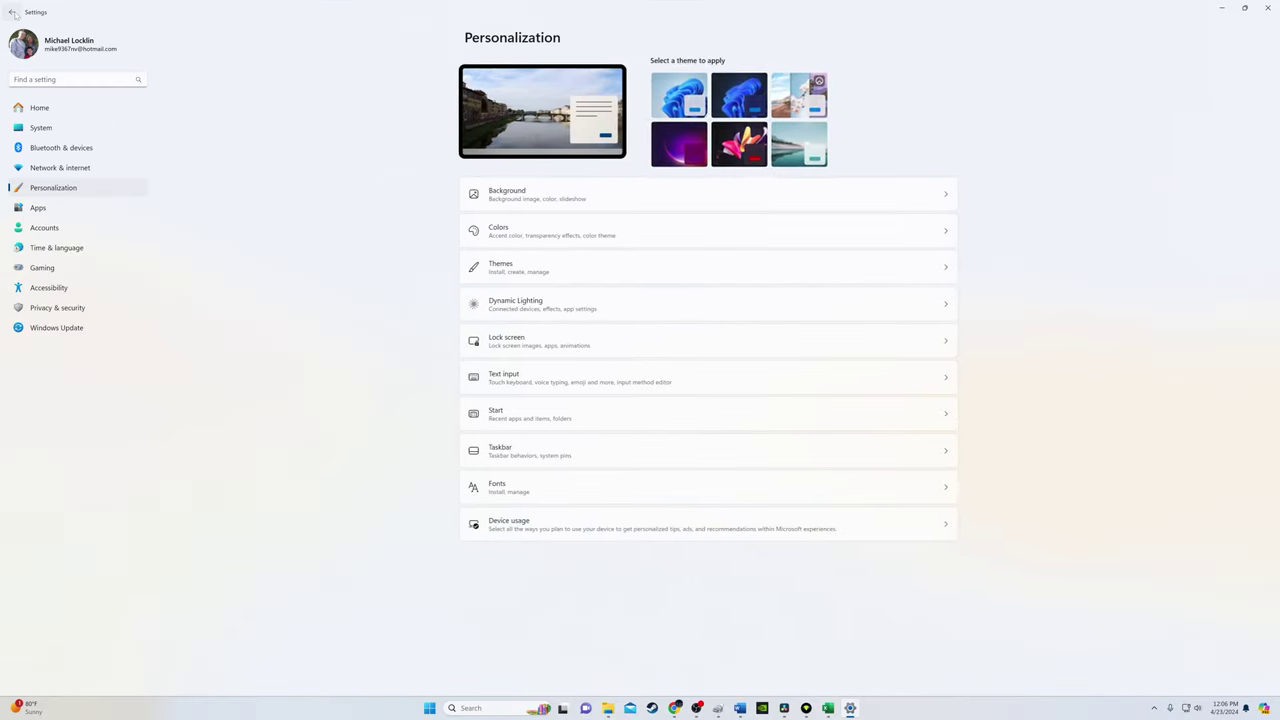
click(15, 14)
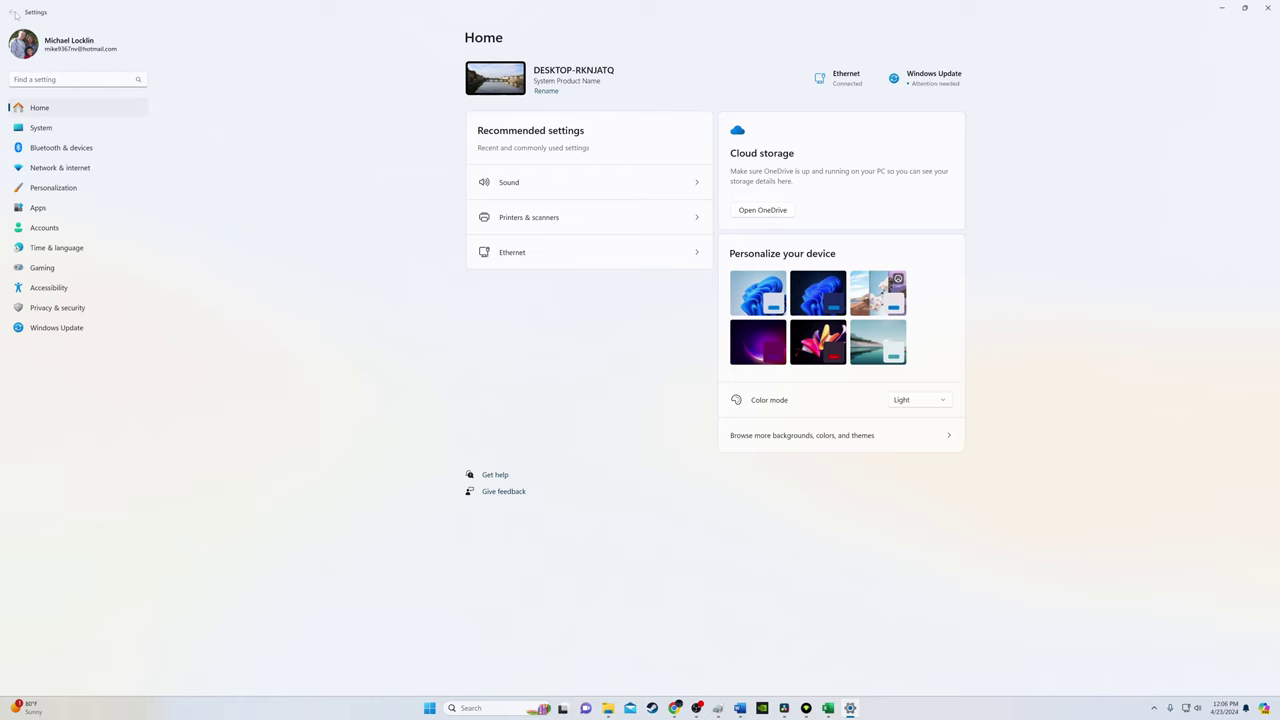
click(1268, 8)
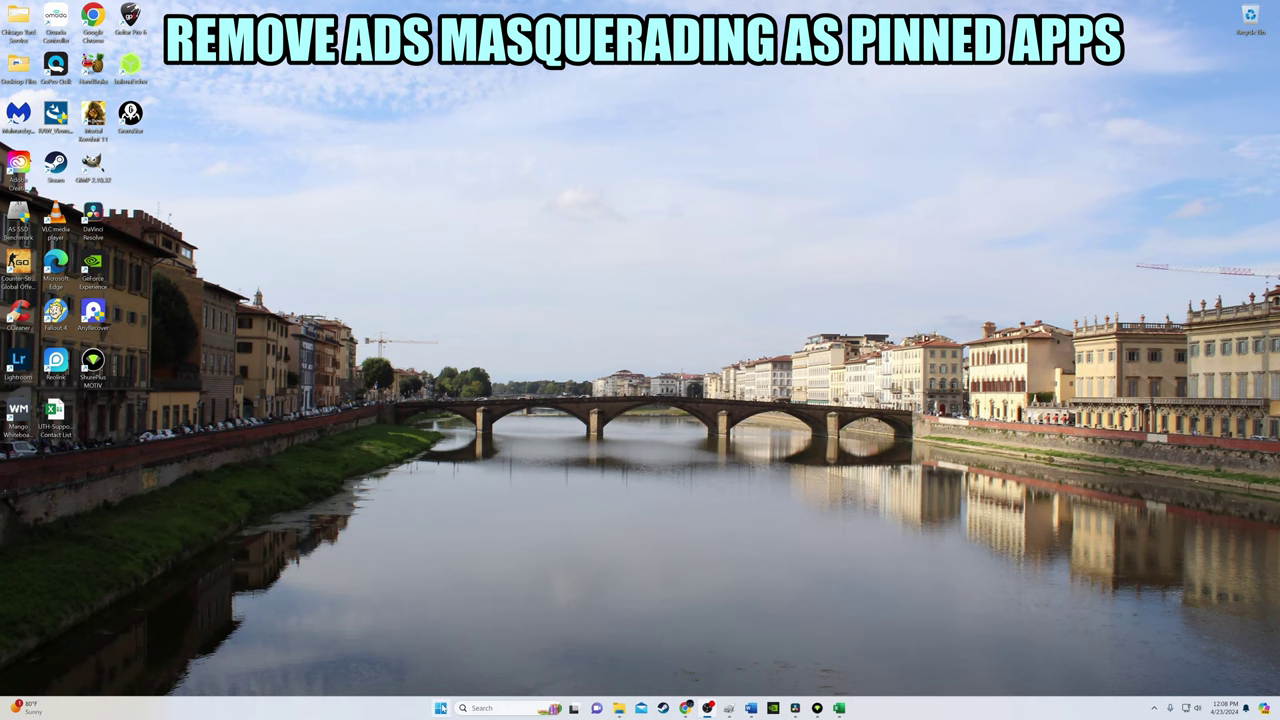
Step: Unpin Xbox, Kindle and Spotify from the Start menu
click(440, 708)
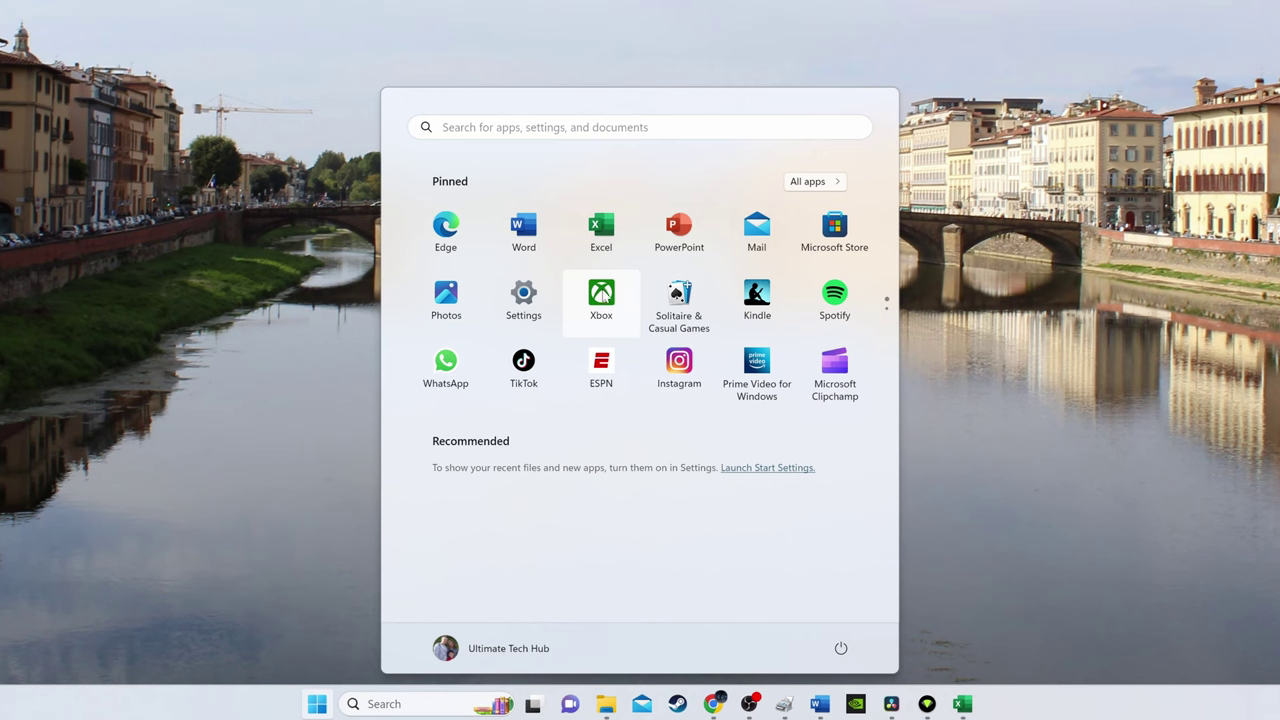
right_click(619, 456)
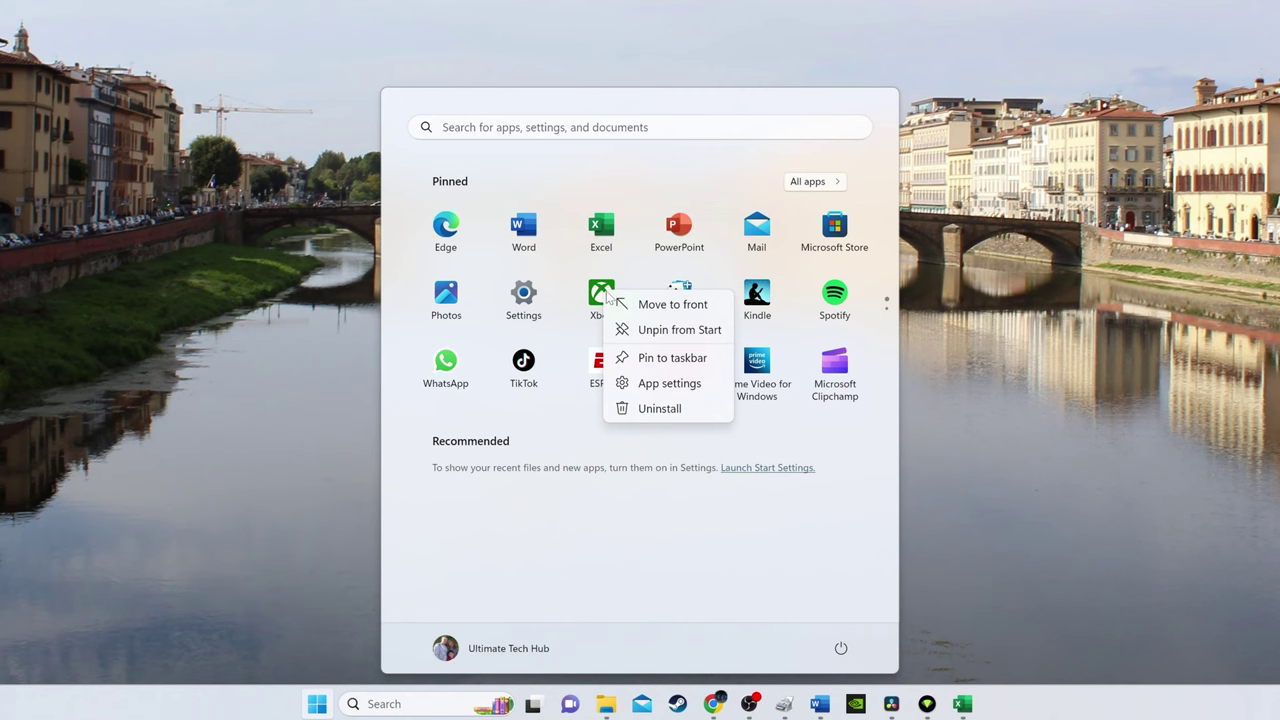
click(668, 329)
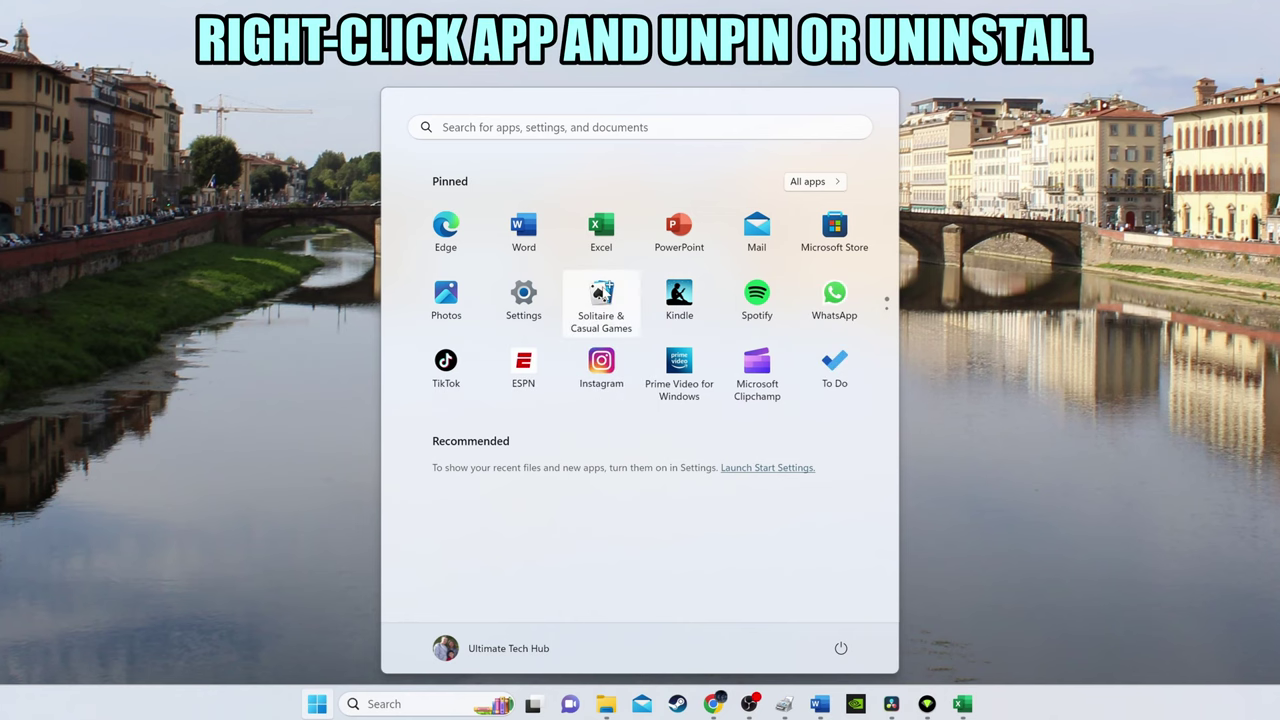
right_click(681, 295)
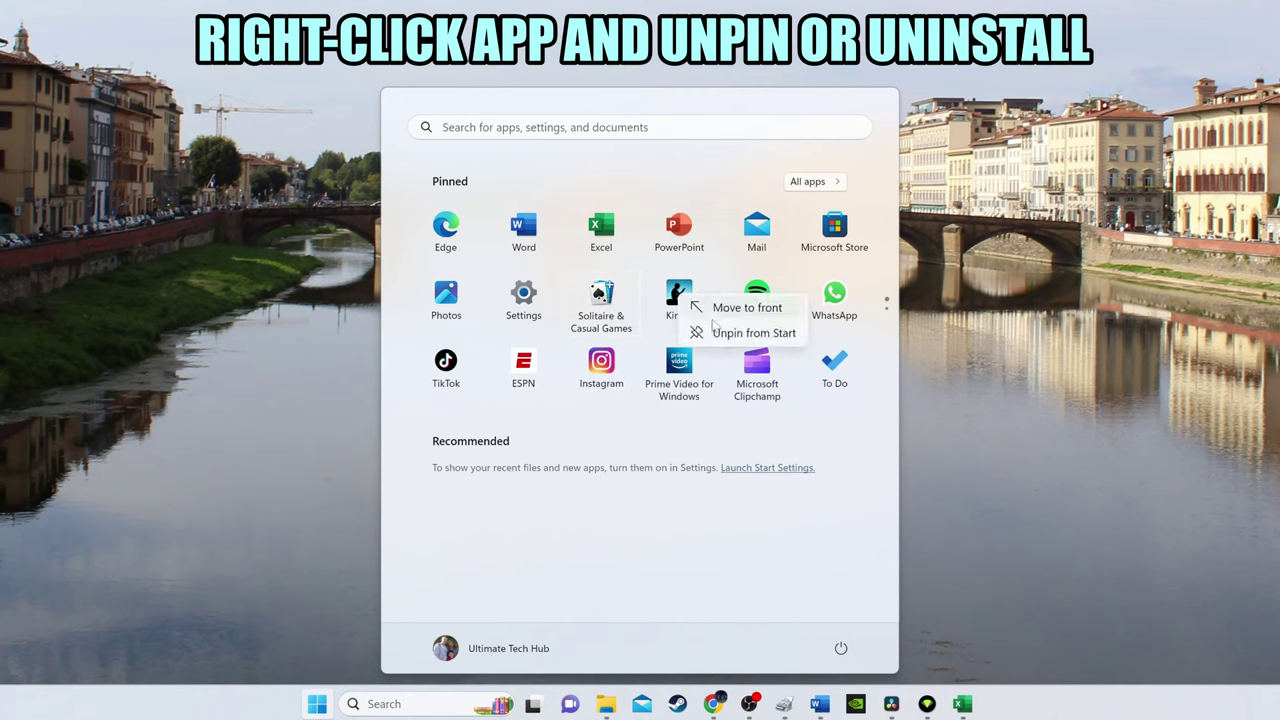
click(714, 333)
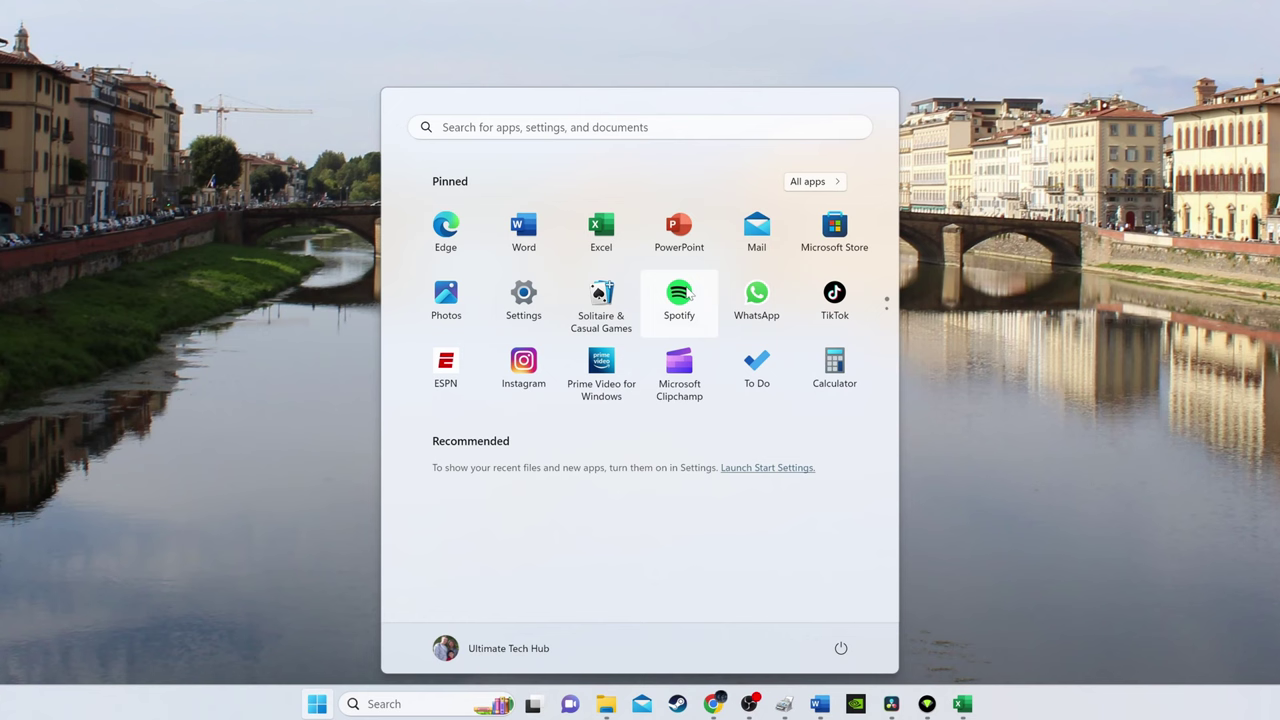
right_click(689, 292)
click(720, 326)
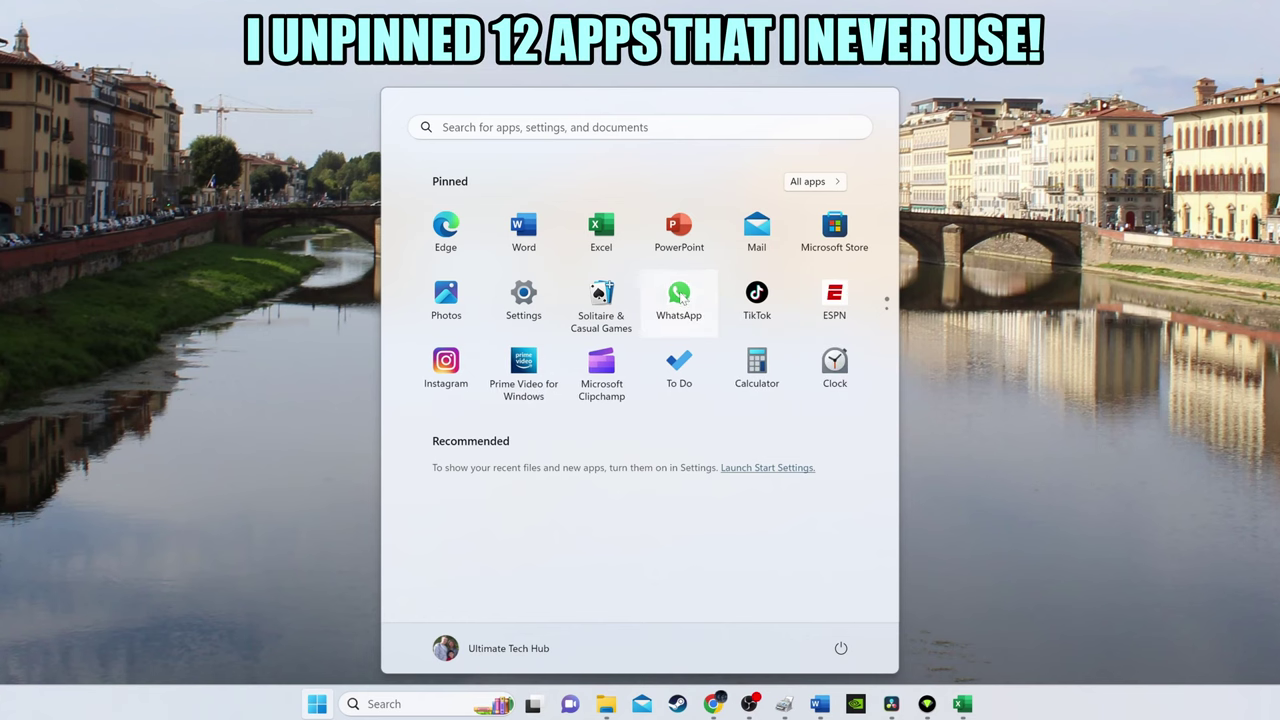
Step: Unpin WhatsApp, TikTok, ESPN and Mail from the Start menu
right_click(690, 296)
click(706, 330)
right_click(692, 301)
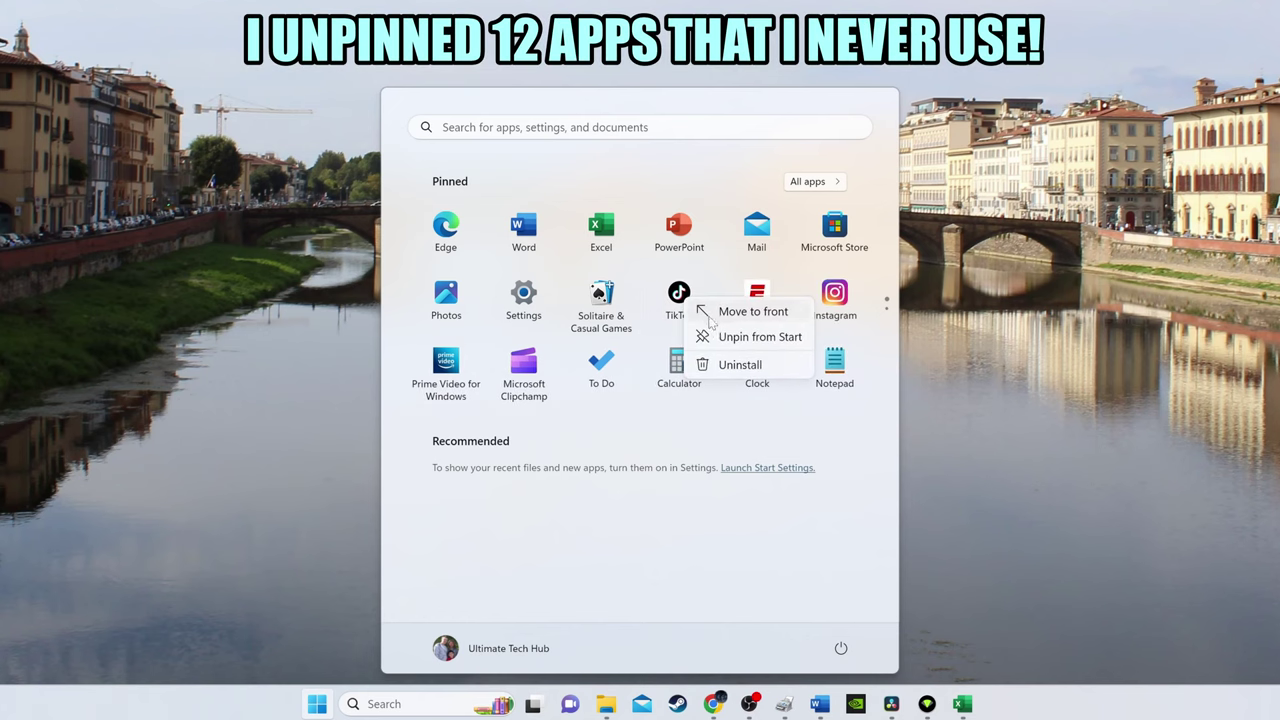
click(714, 337)
right_click(689, 296)
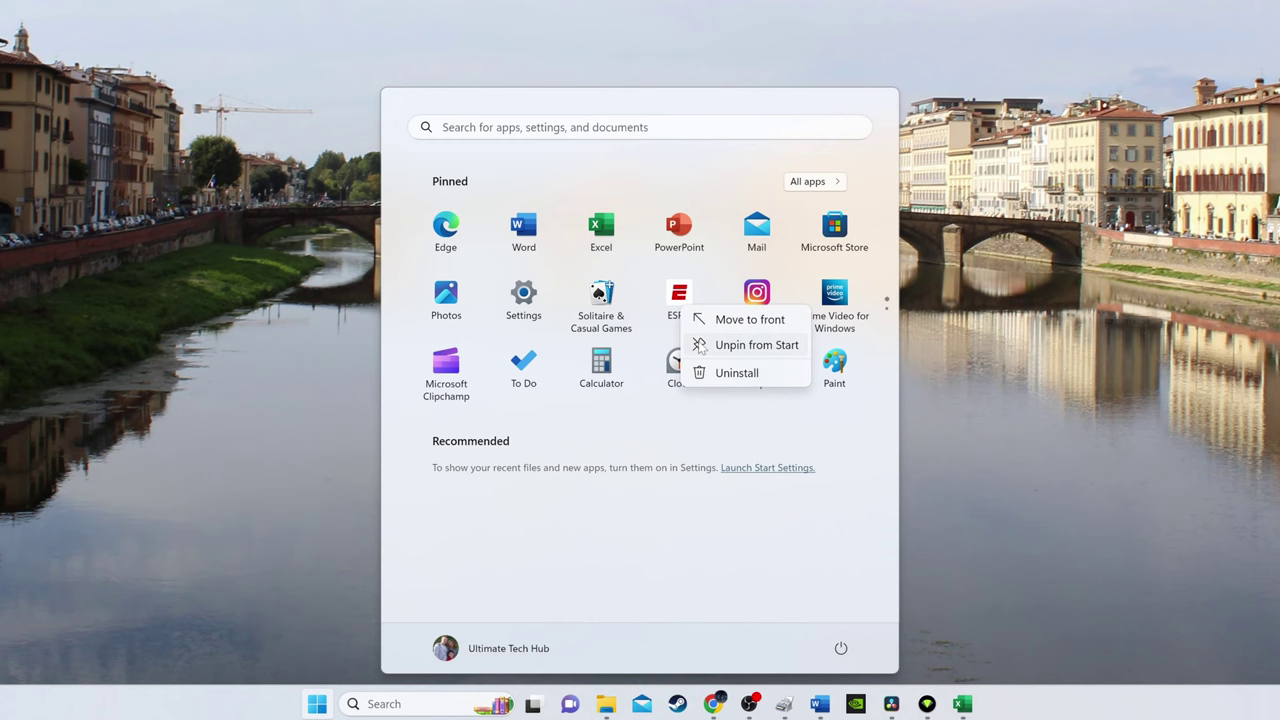
click(702, 338)
right_click(689, 298)
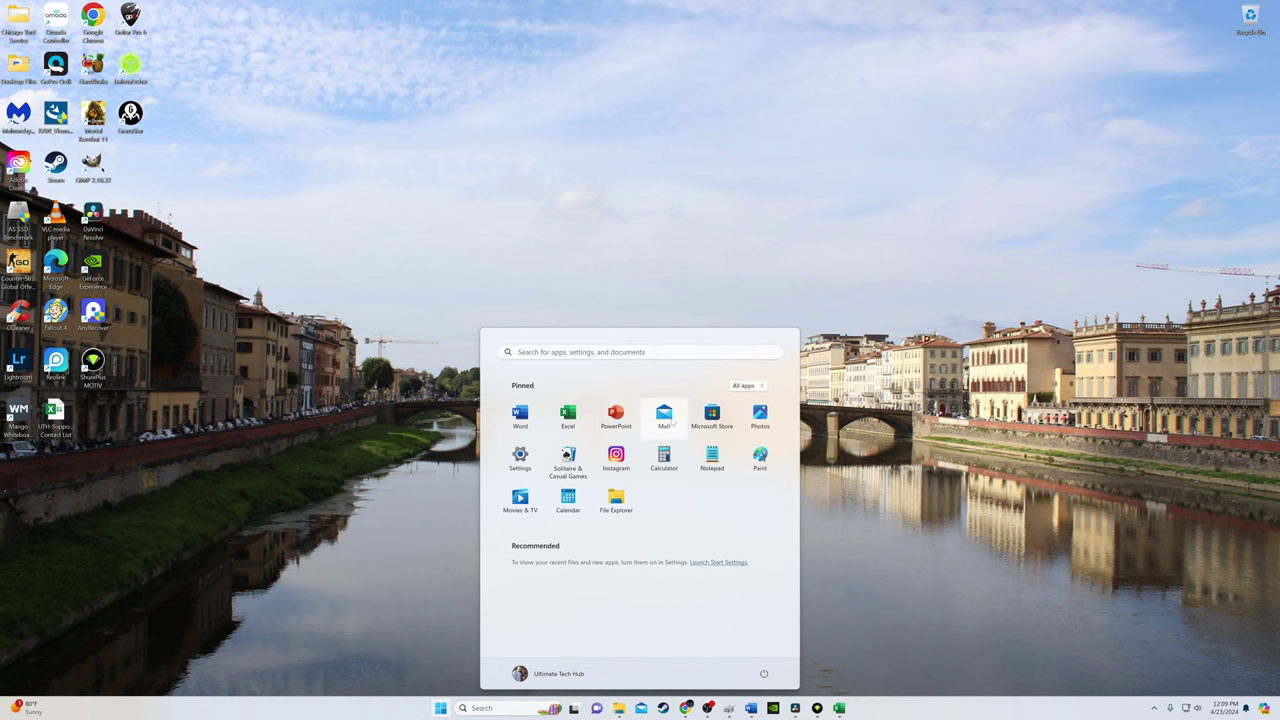
right_click(666, 418)
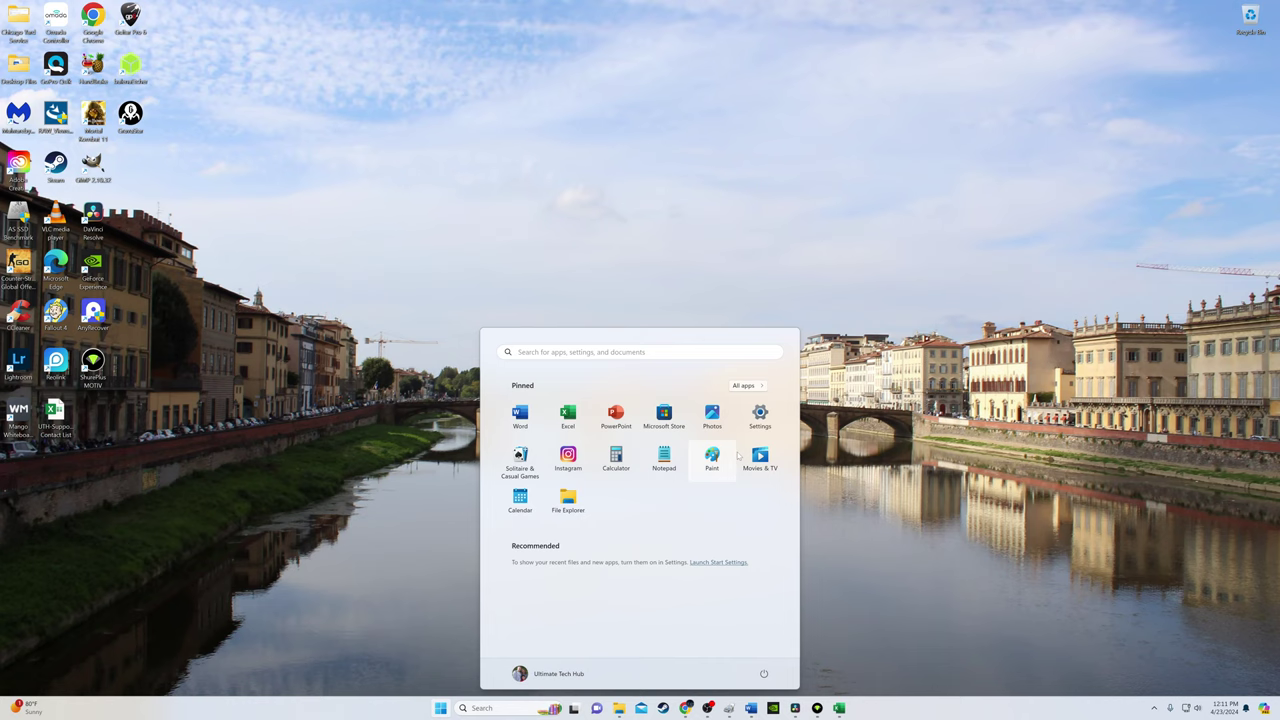
Step: In the lock screen personalization settings, set the background to Picture and turn off fun facts, tips, tricks and more
click(760, 416)
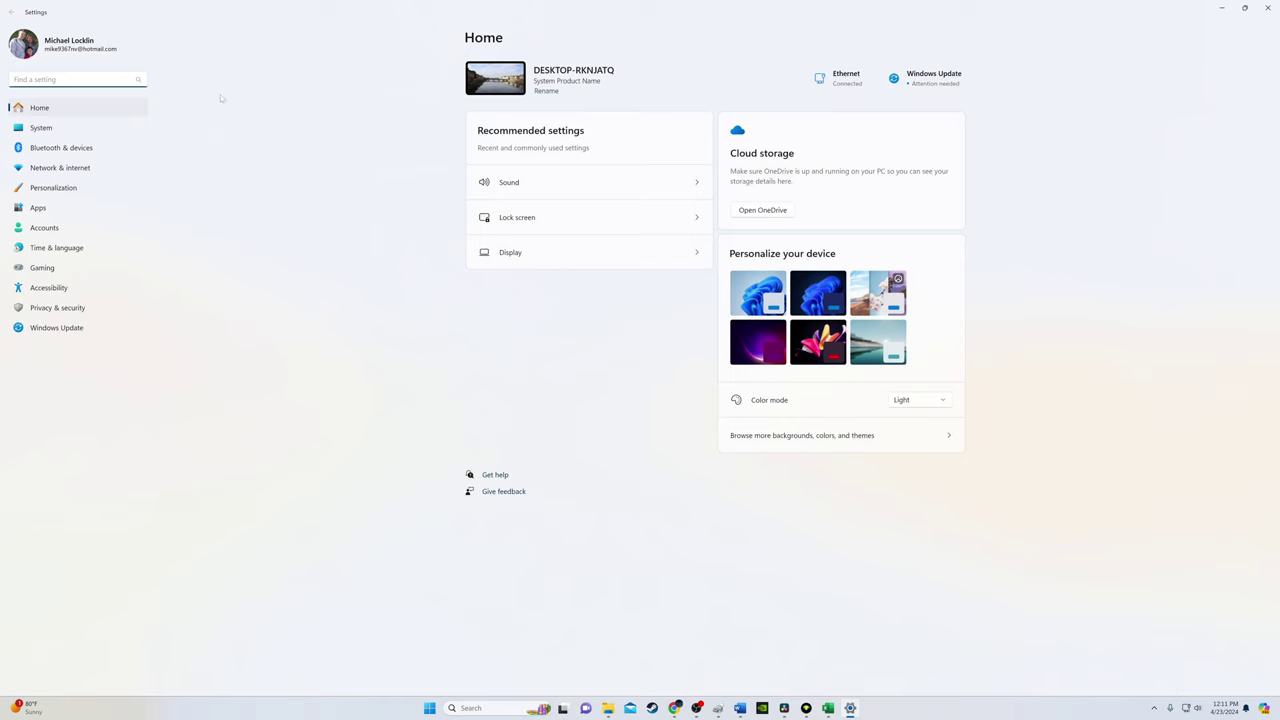
click(121, 212)
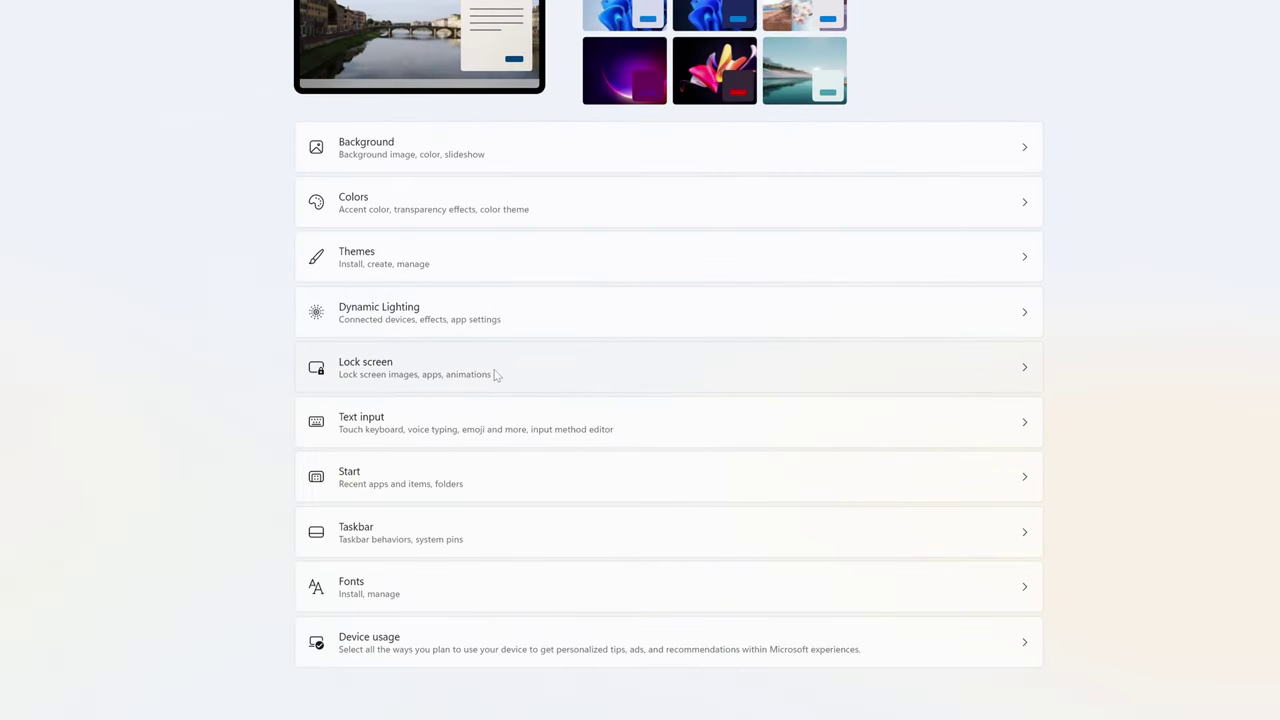
click(495, 375)
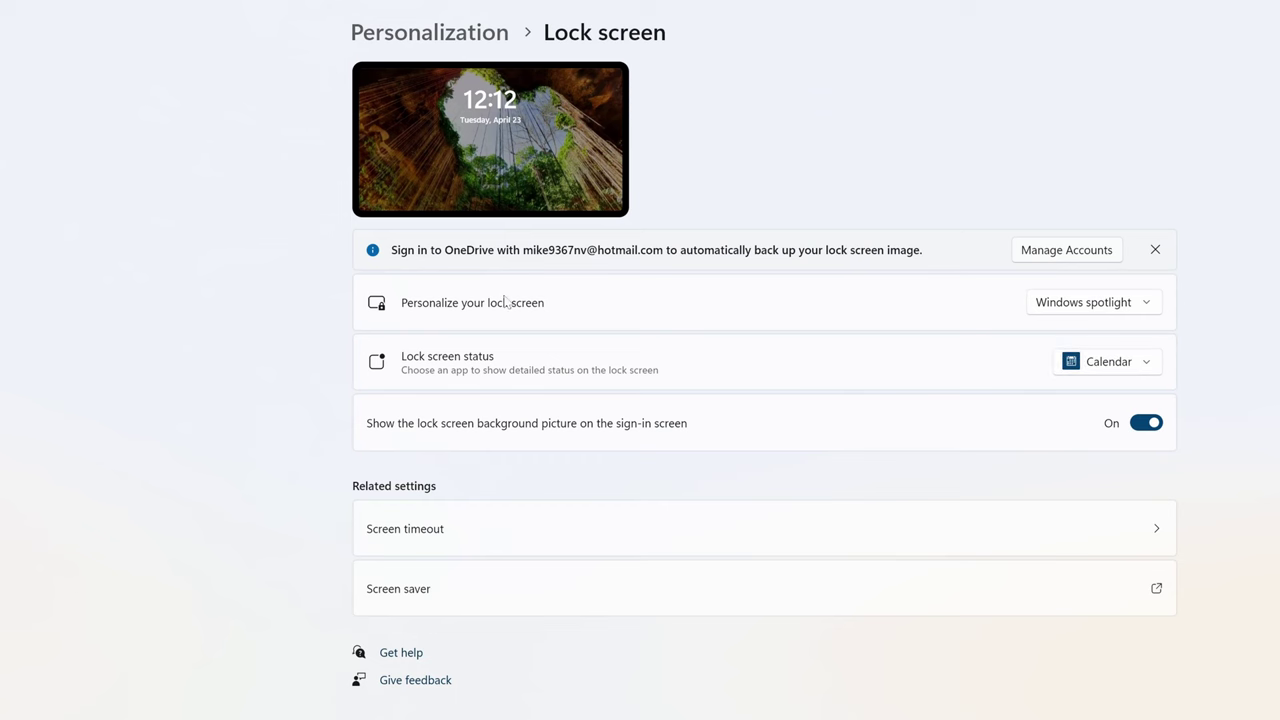
click(1146, 310)
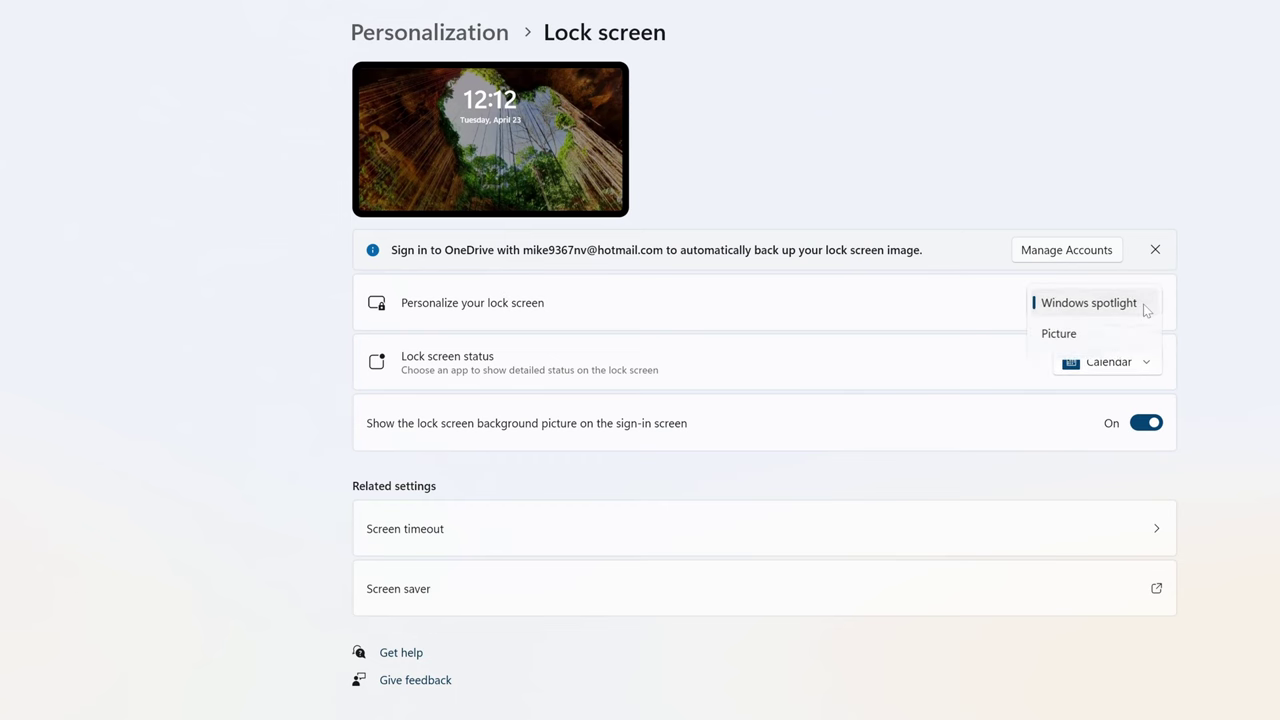
click(1108, 340)
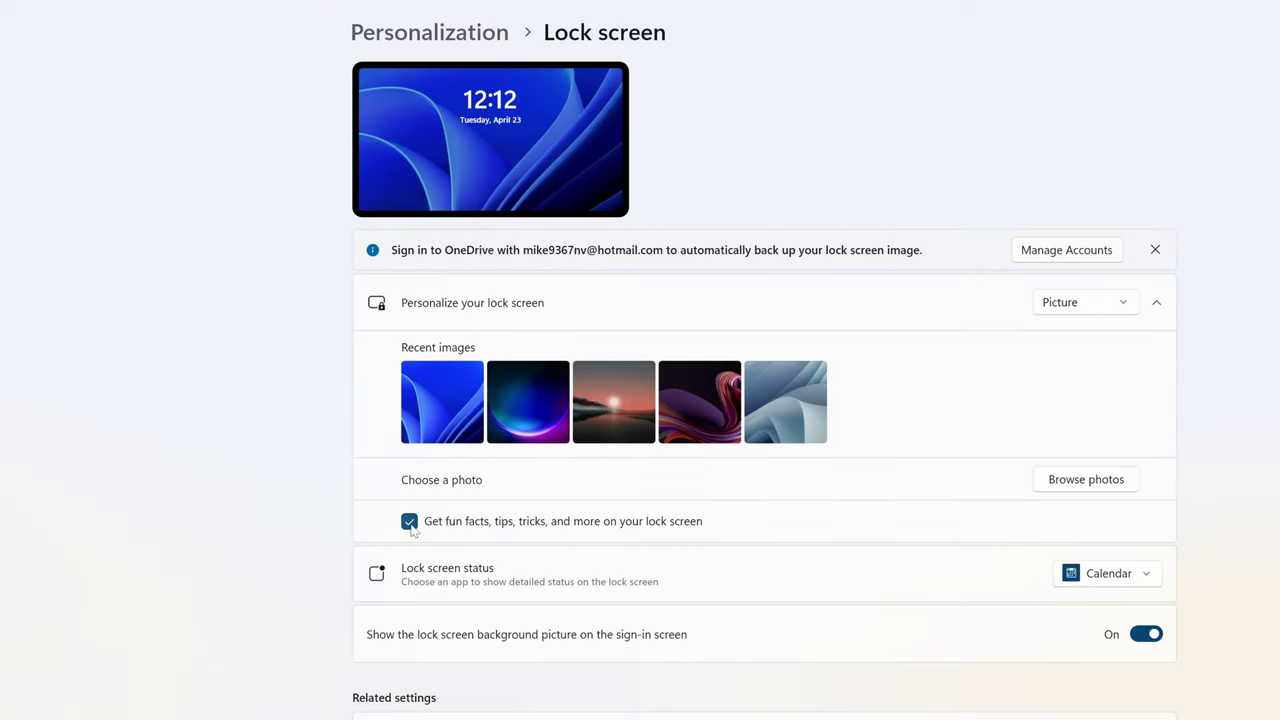
click(180, 510)
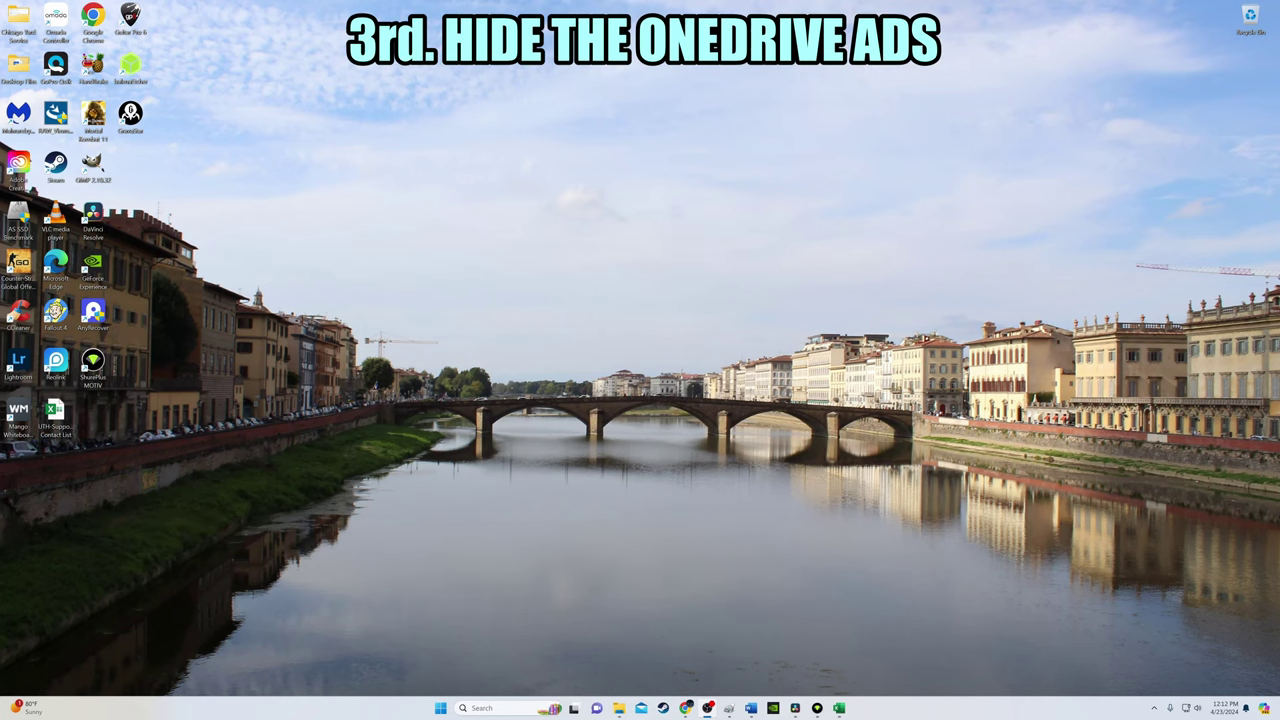
Step: Open the Notifications page within the System settings
click(485, 708)
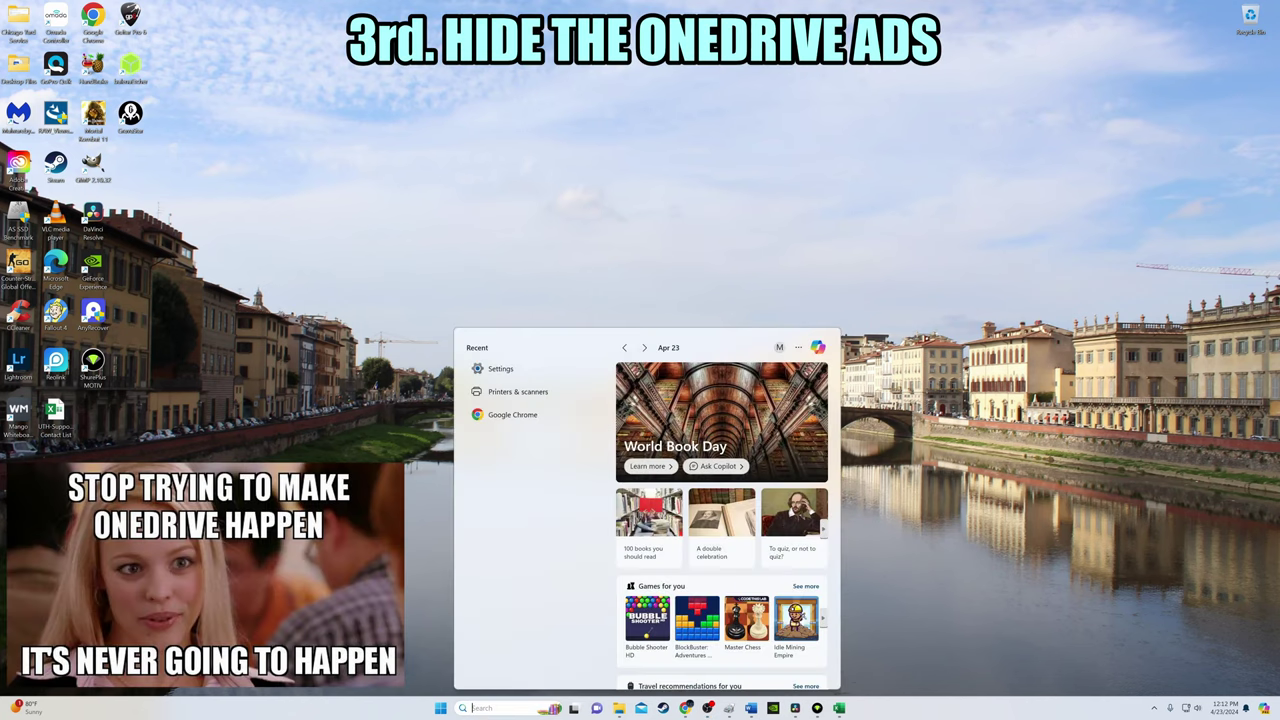
key(Escape)
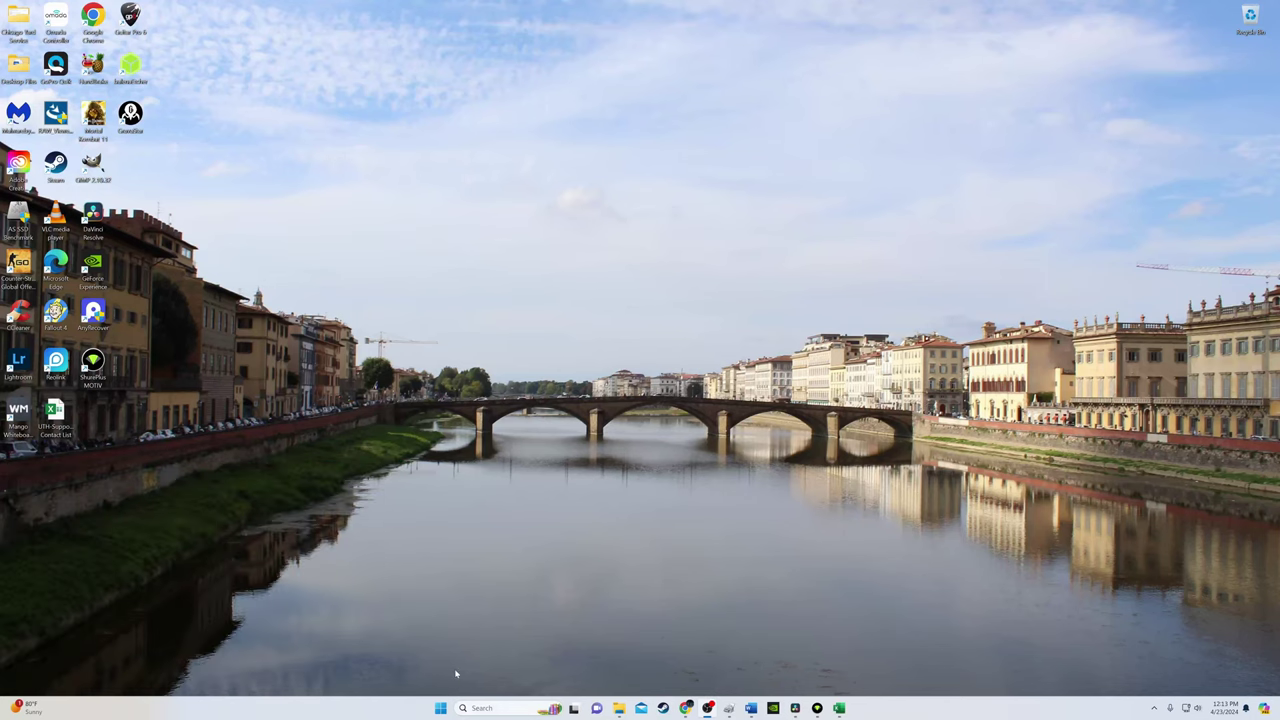
click(440, 708)
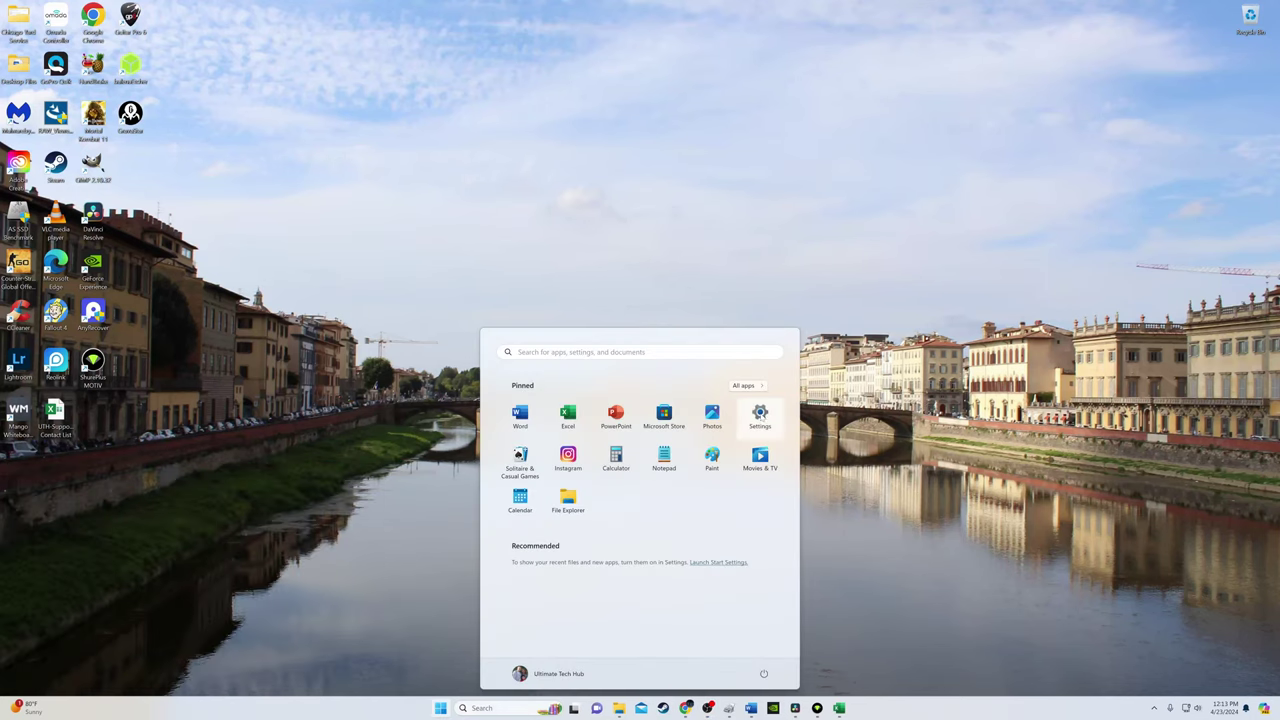
click(760, 416)
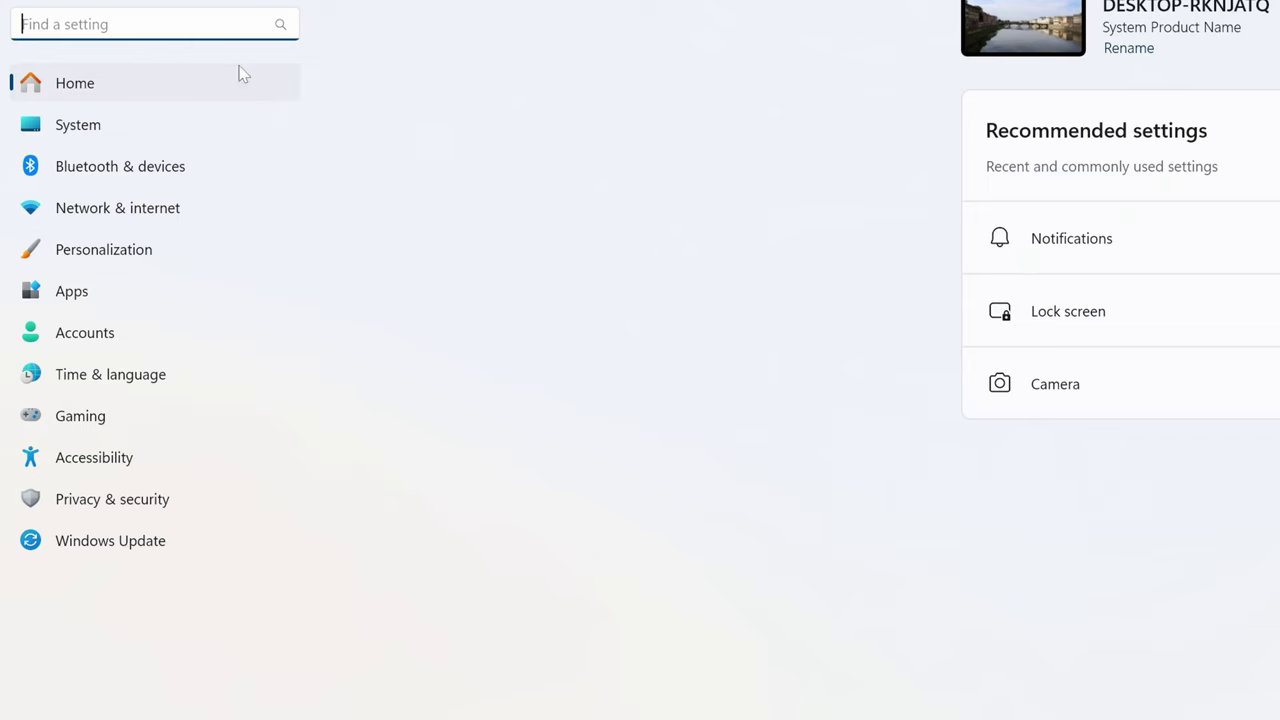
click(70, 129)
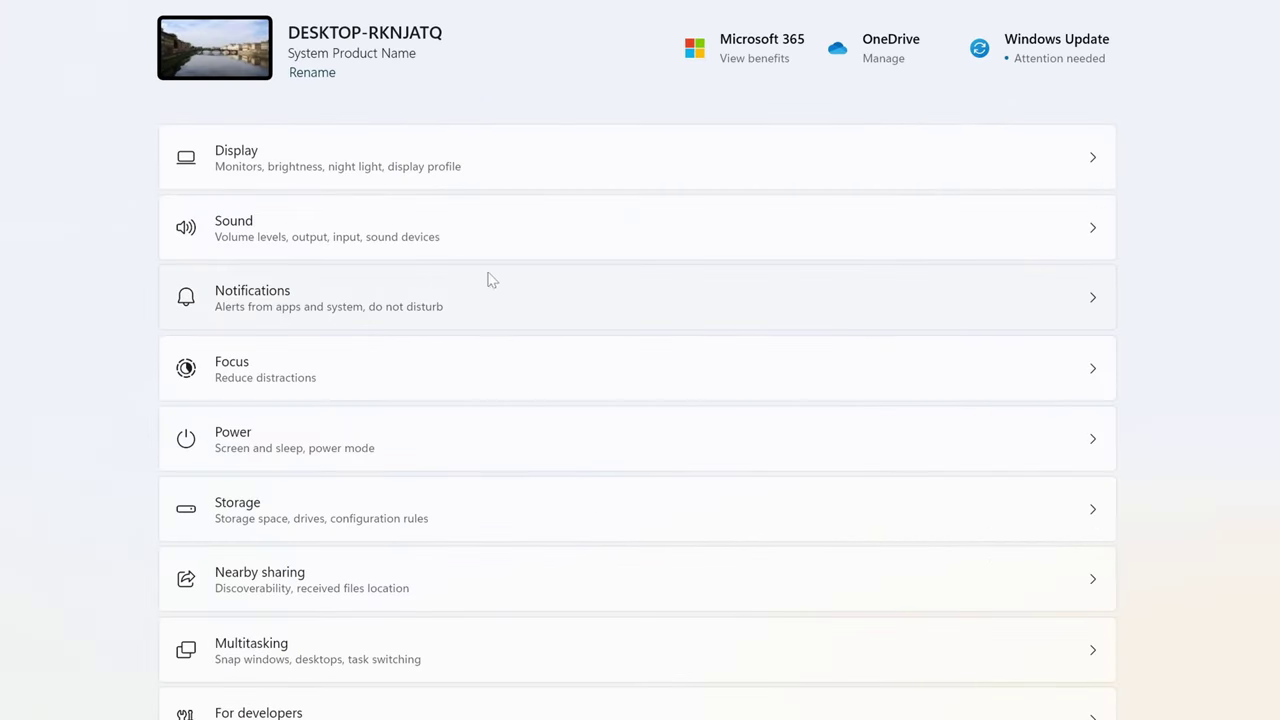
click(643, 214)
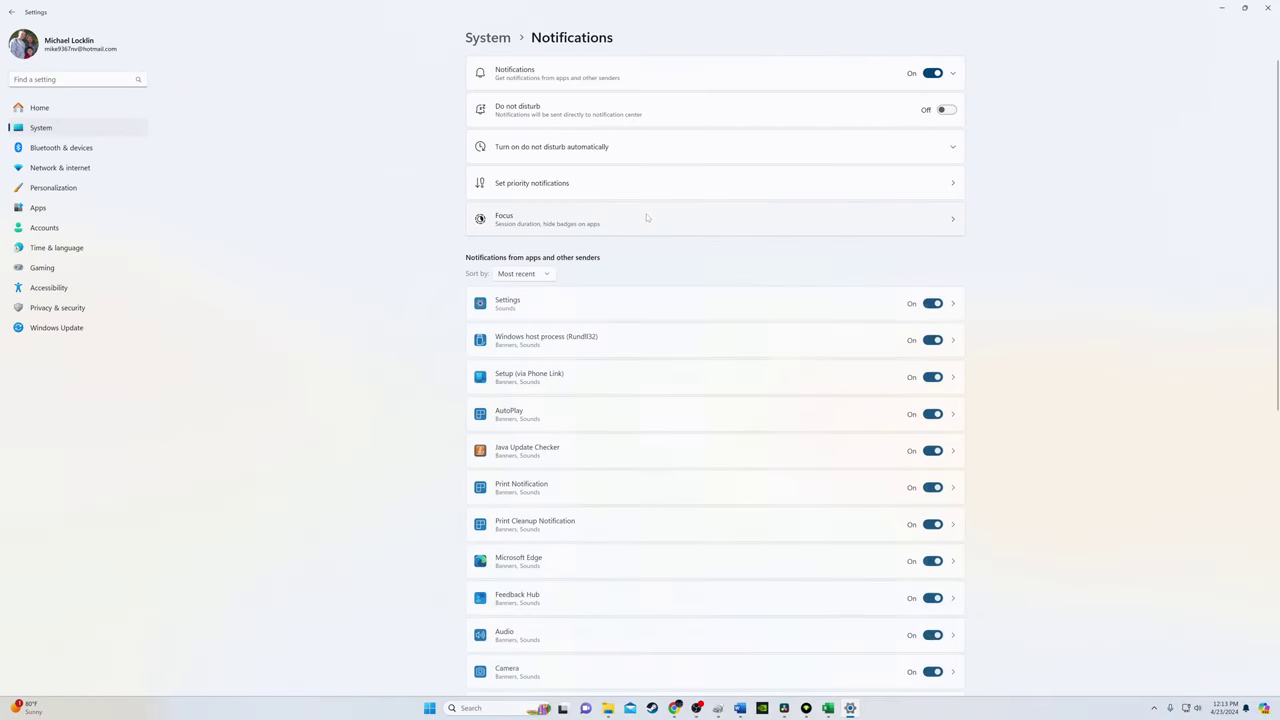
Step: Turn off notifications from OneDrive in the list of apps and other senders
scroll(919, 490, down, 5)
click(994, 421)
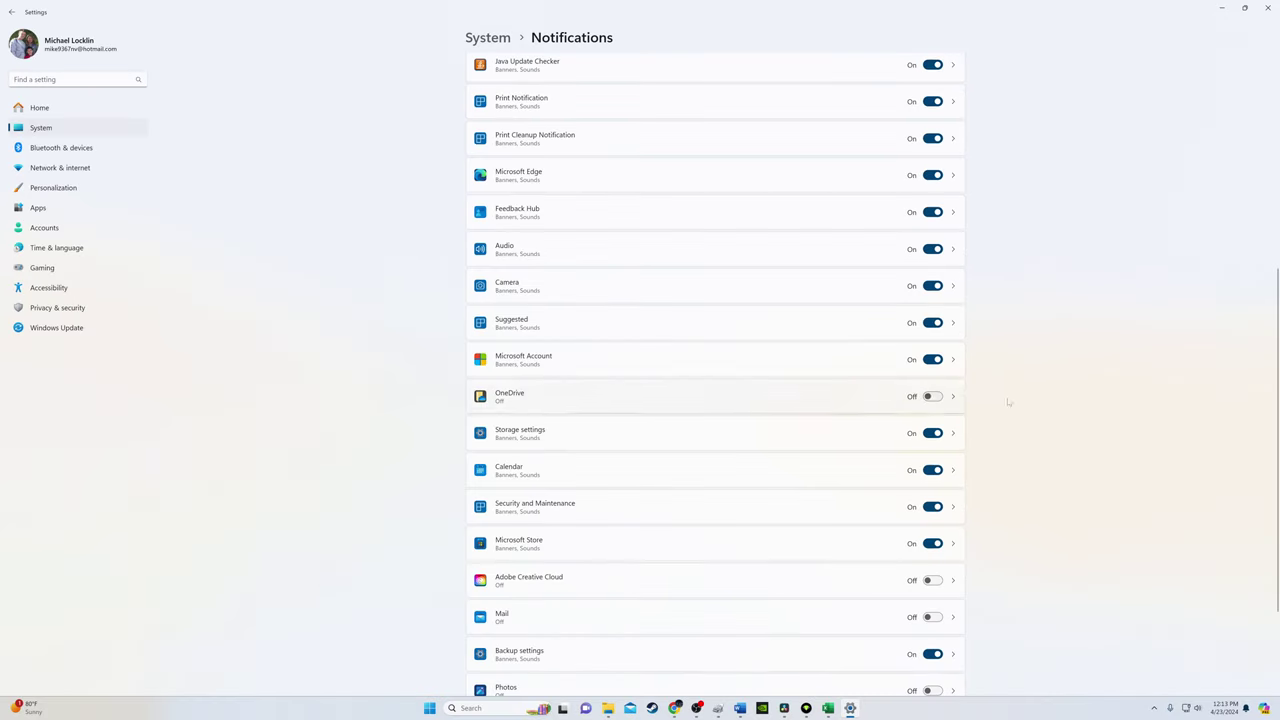
scroll(1120, 435, up, 10)
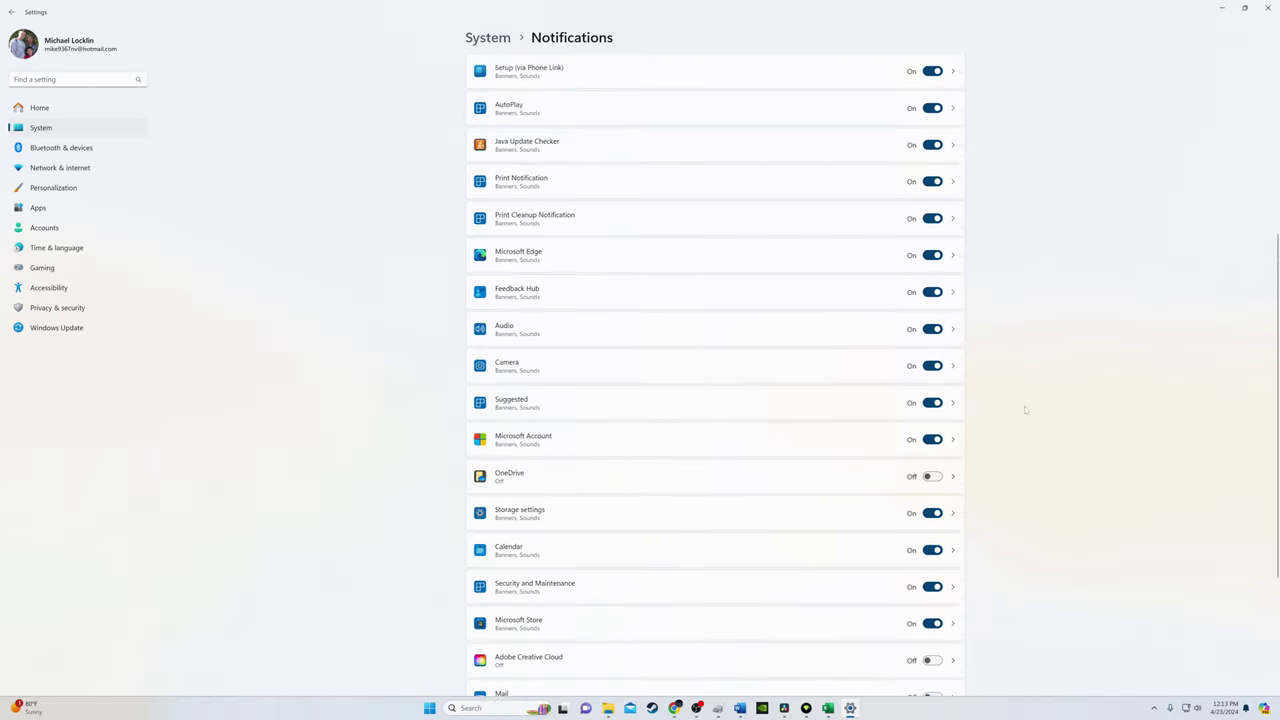
Step: In File Explorer's advanced folder view options, disable Show sync provider notifications and apply the change
key(super+e)
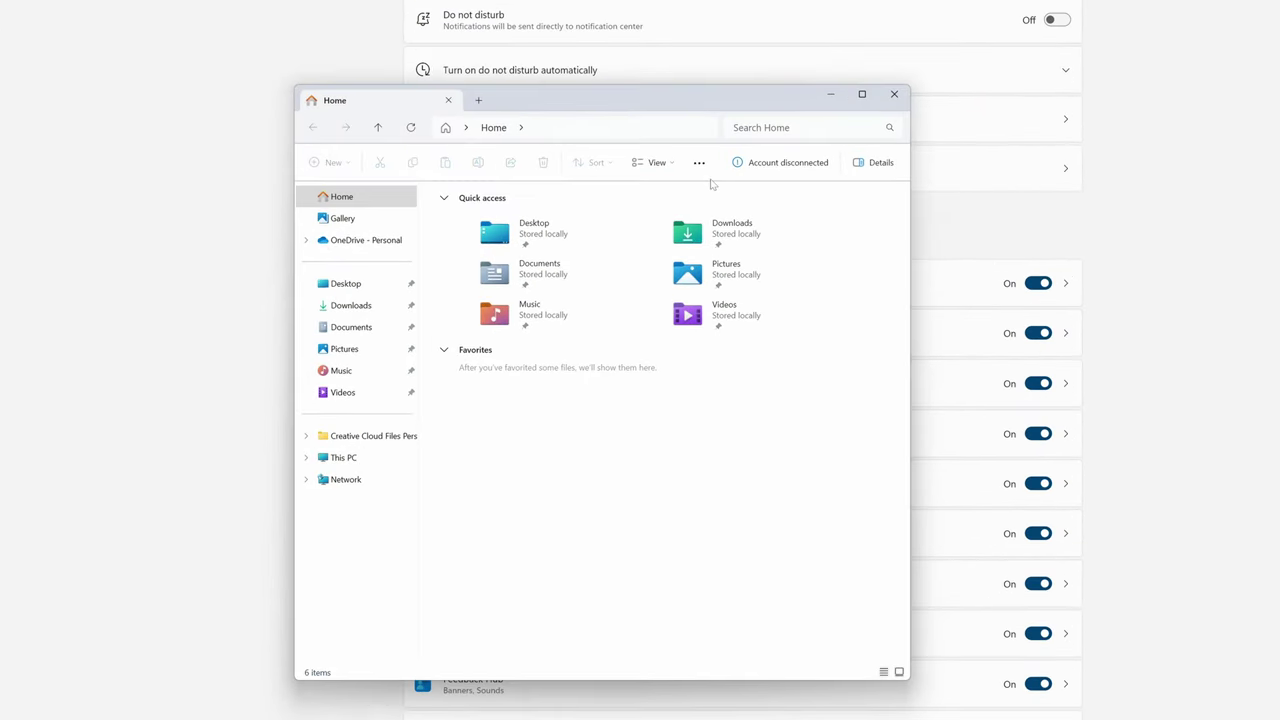
click(773, 232)
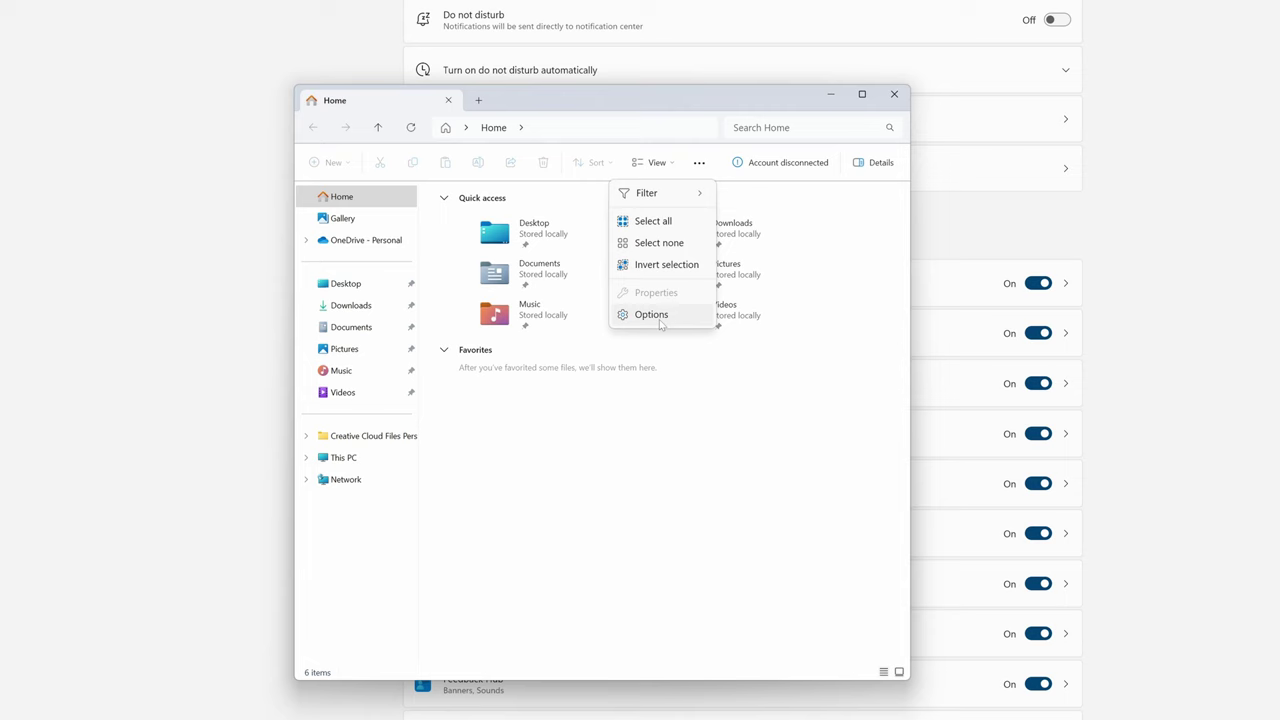
click(661, 314)
click(364, 226)
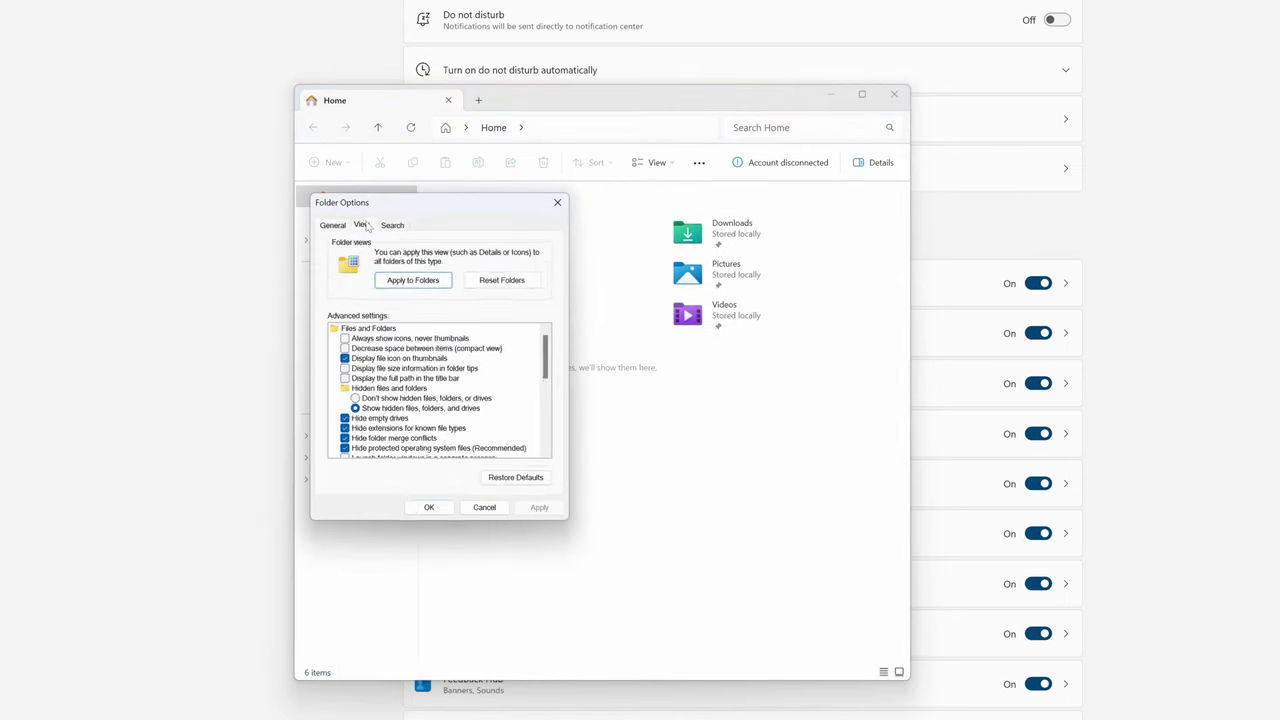
scroll(450, 389, down, 1)
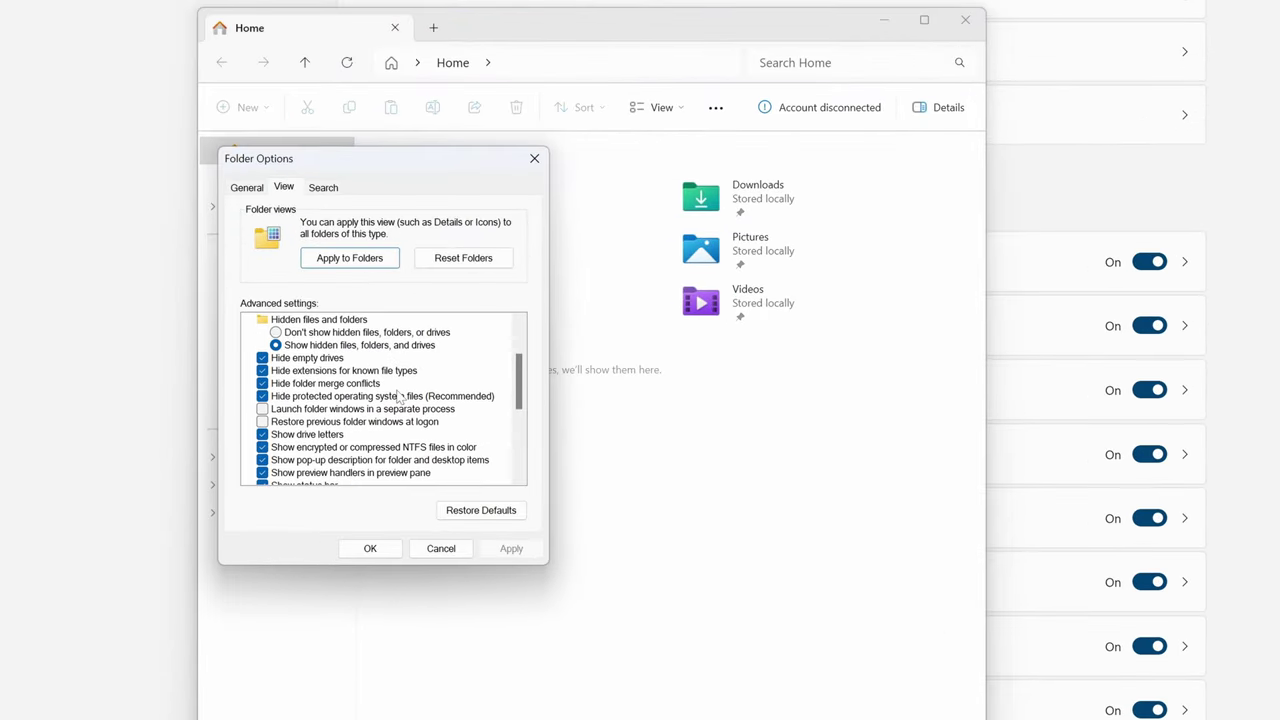
scroll(398, 397, down, 4)
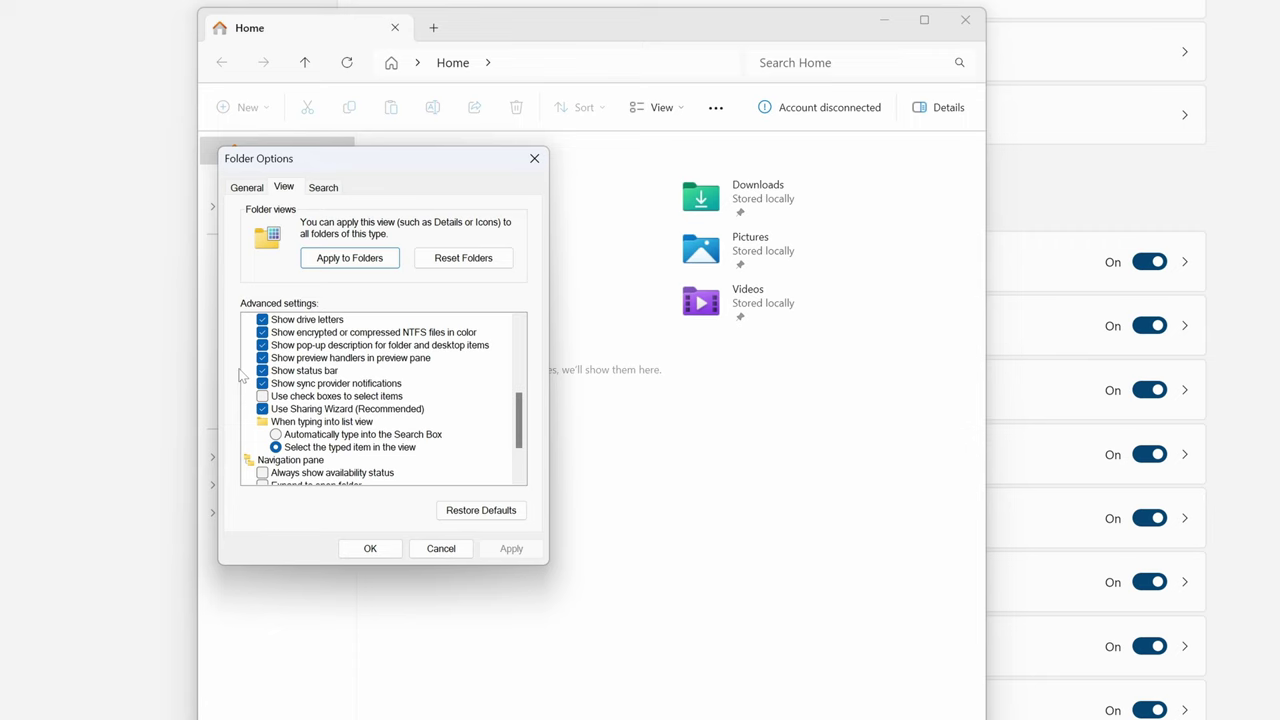
click(263, 385)
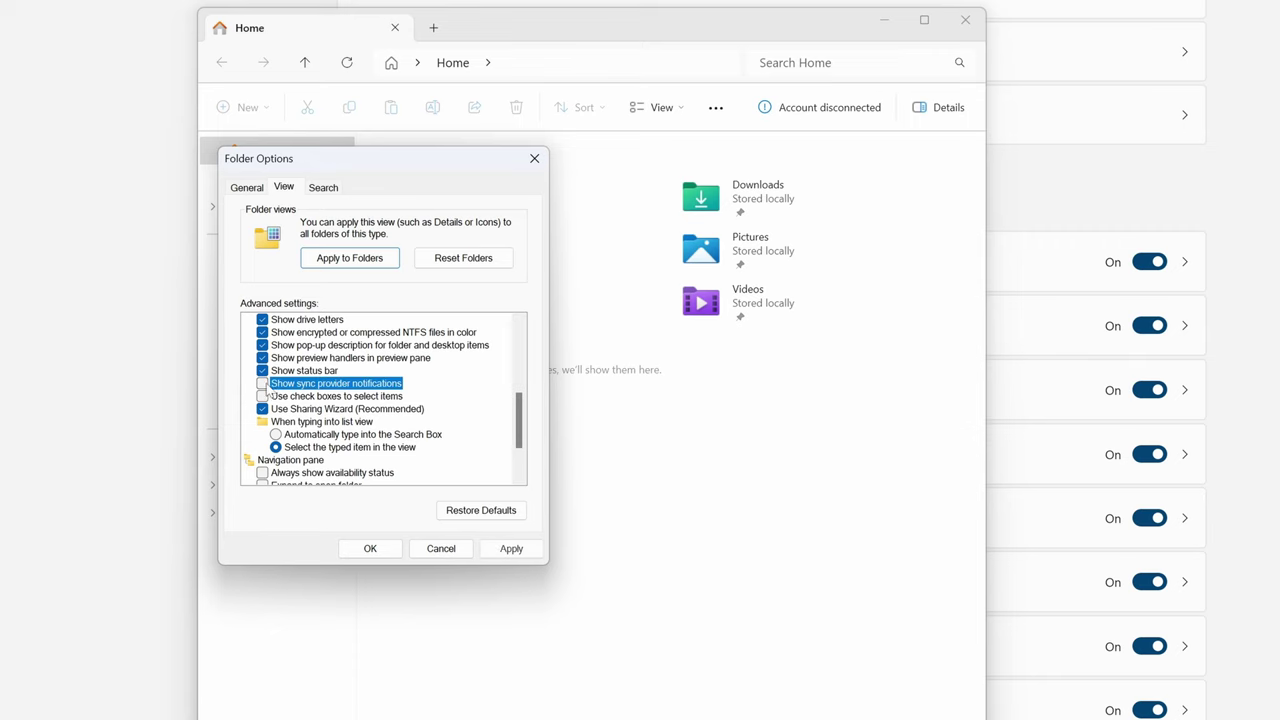
click(511, 550)
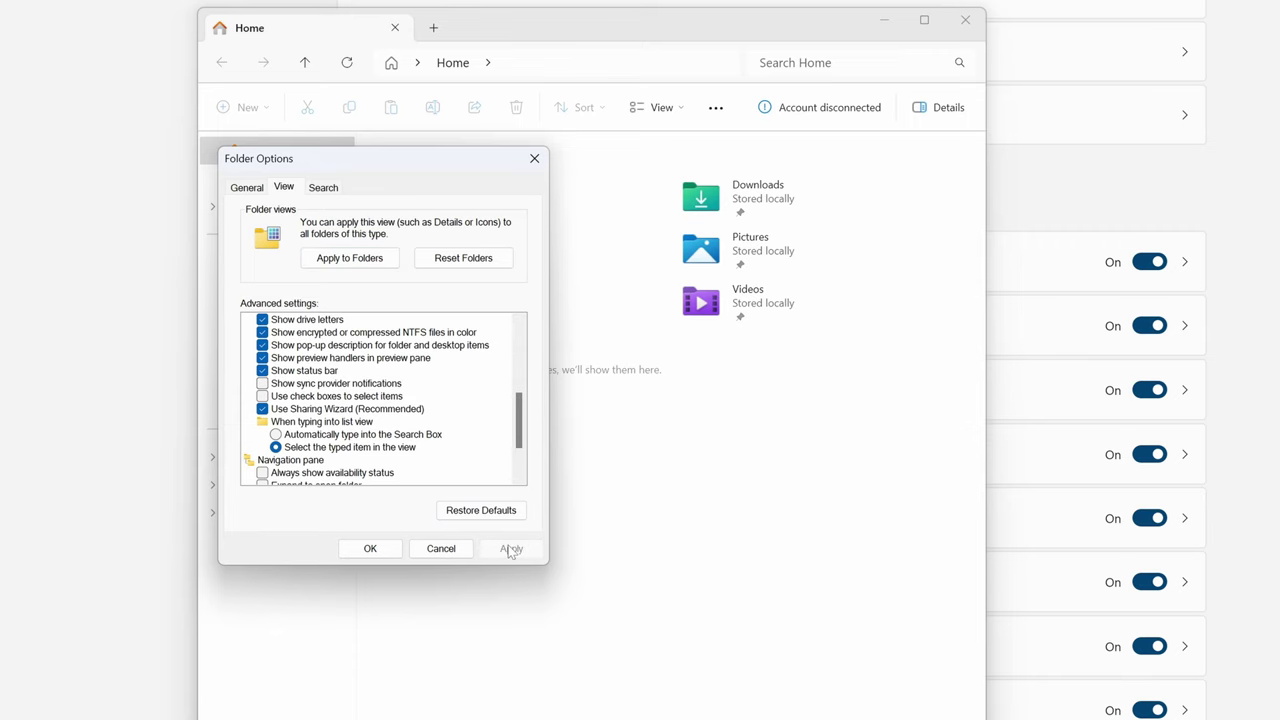
click(381, 558)
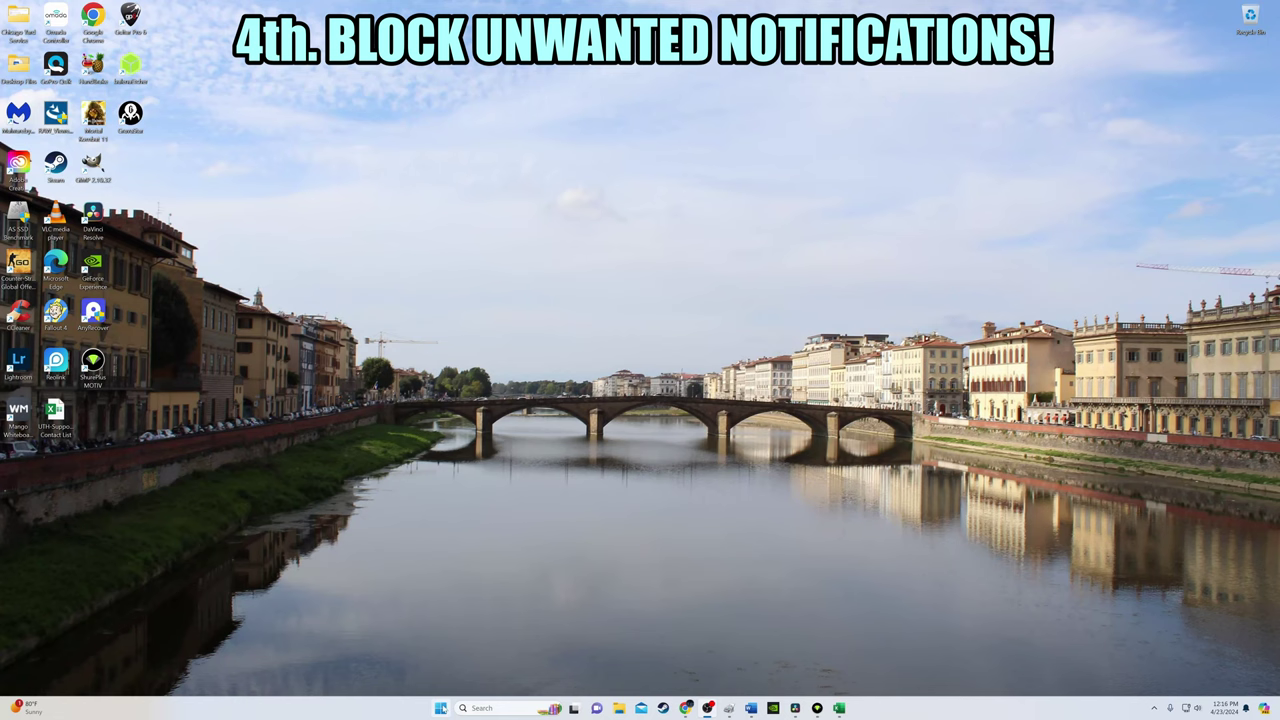
Step: In the System notification settings, turn off notifications from Microsoft Edge and Feedback Hub
click(440, 708)
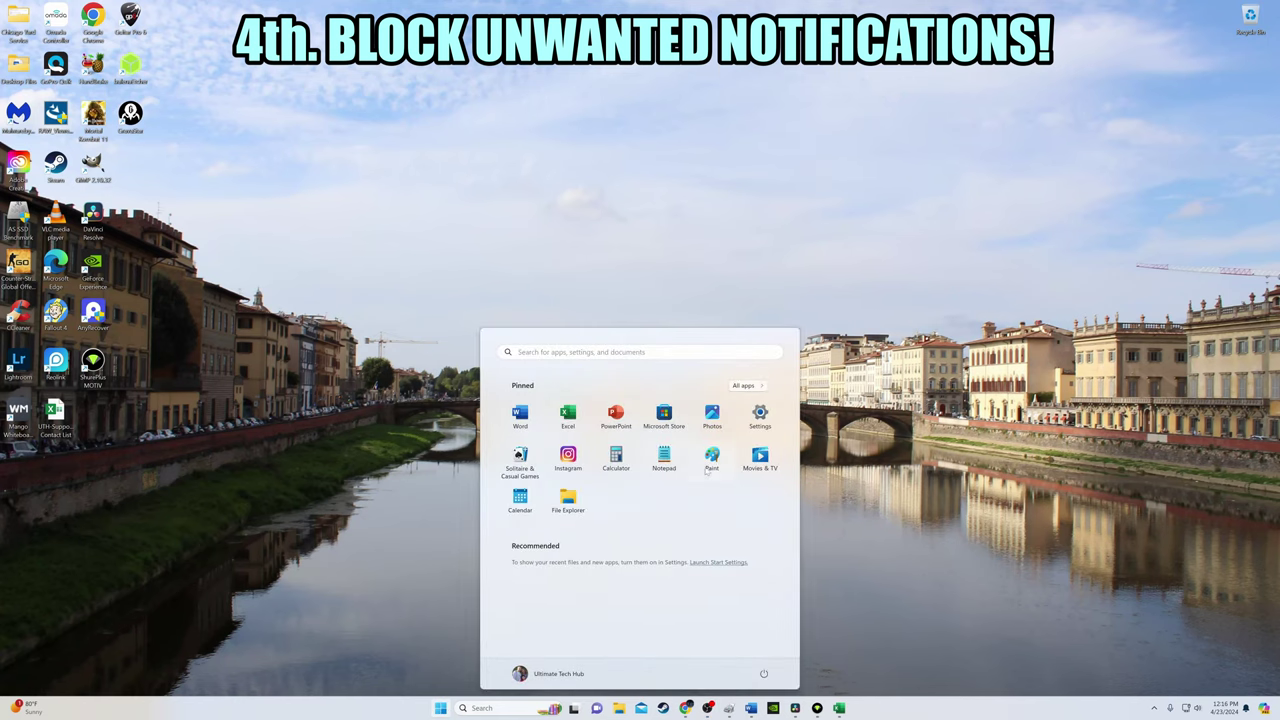
click(755, 422)
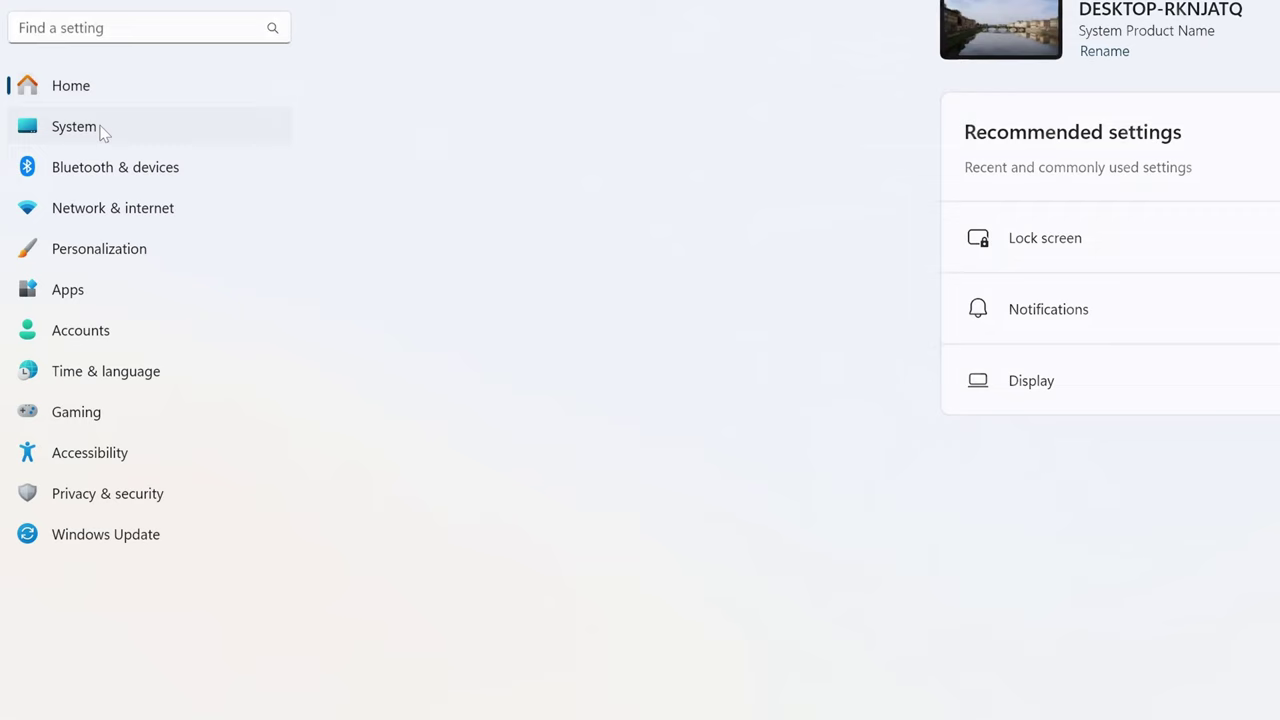
click(102, 133)
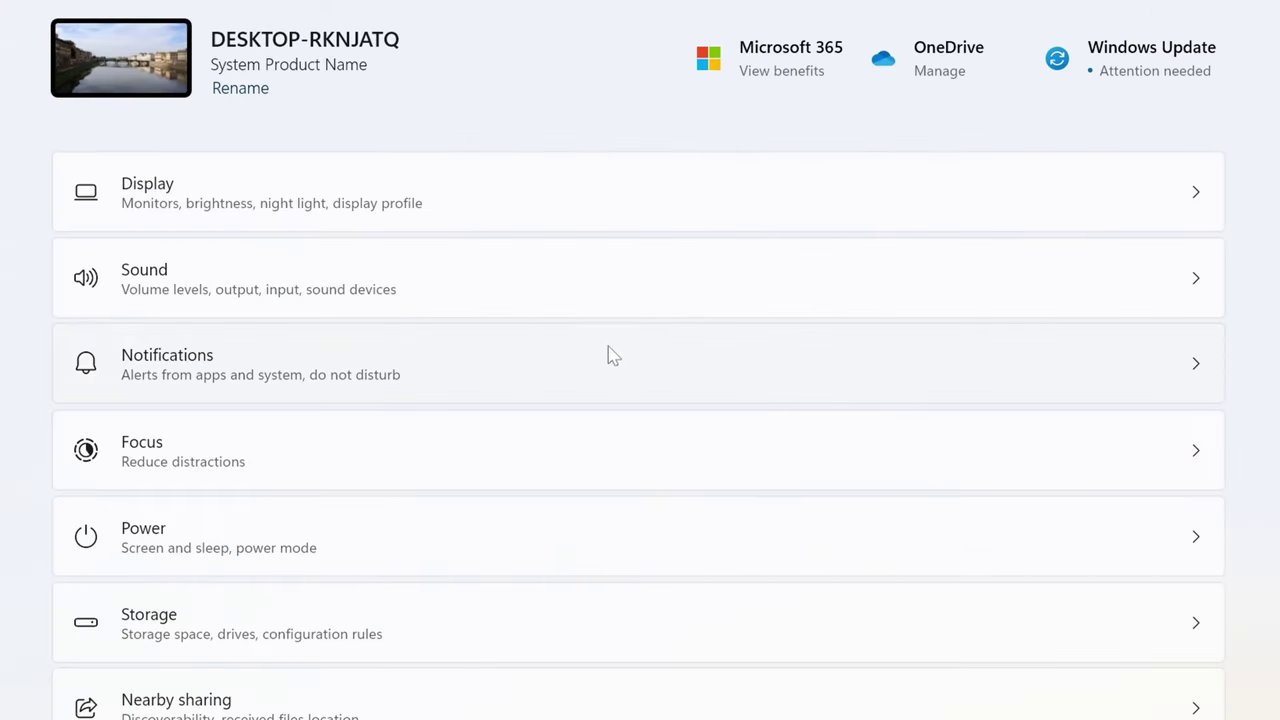
click(612, 374)
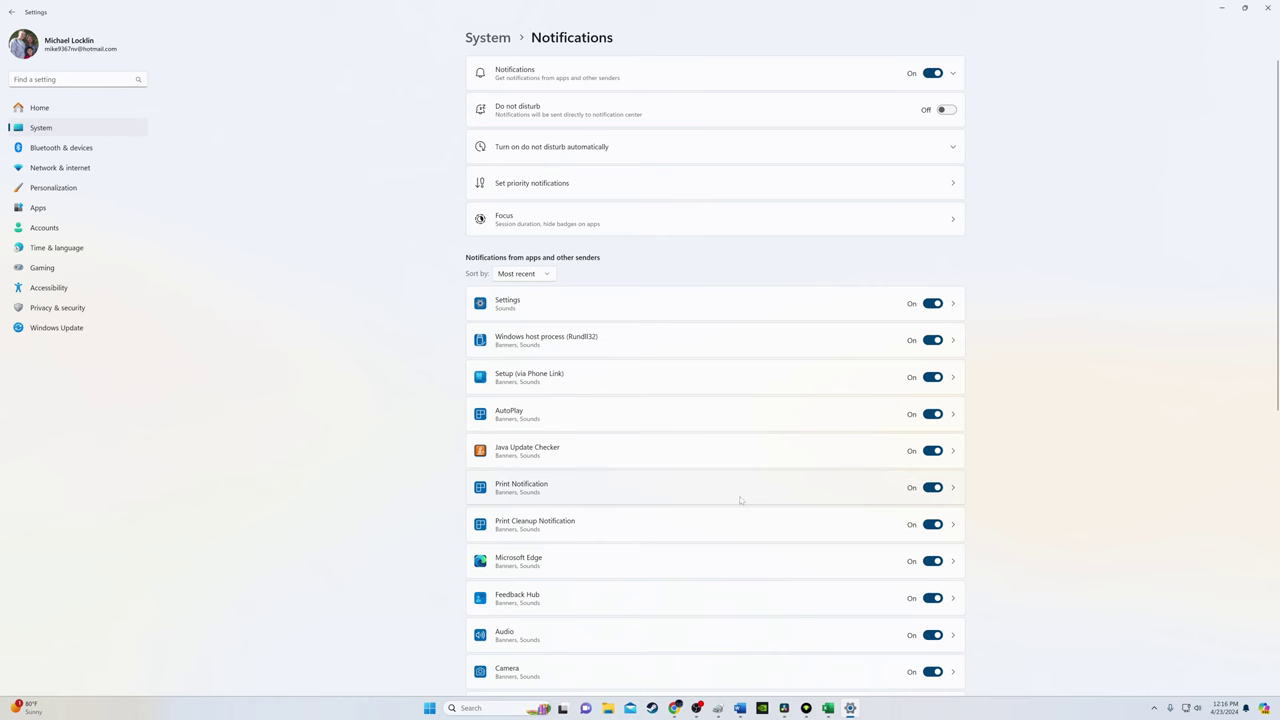
scroll(764, 500, down, 1)
click(932, 465)
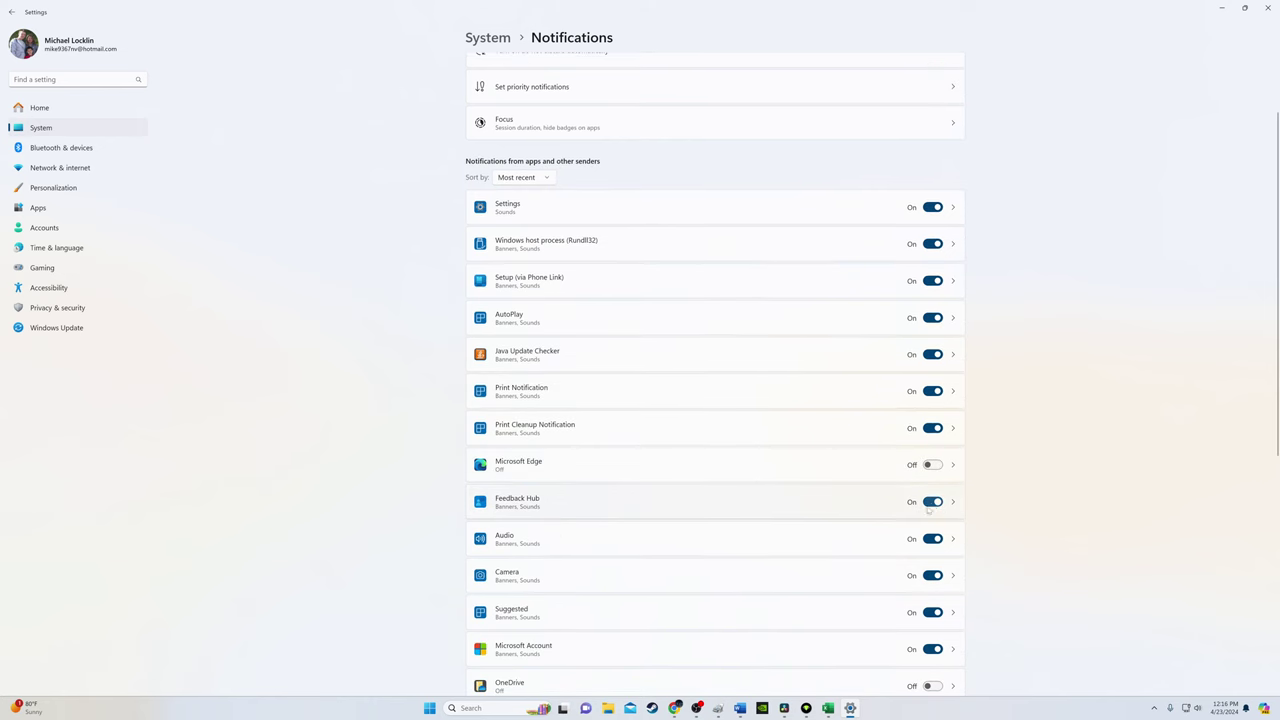
click(932, 502)
Step: Turn off notifications from Microsoft Store in the list of apps and other senders
scroll(857, 514, down, 2)
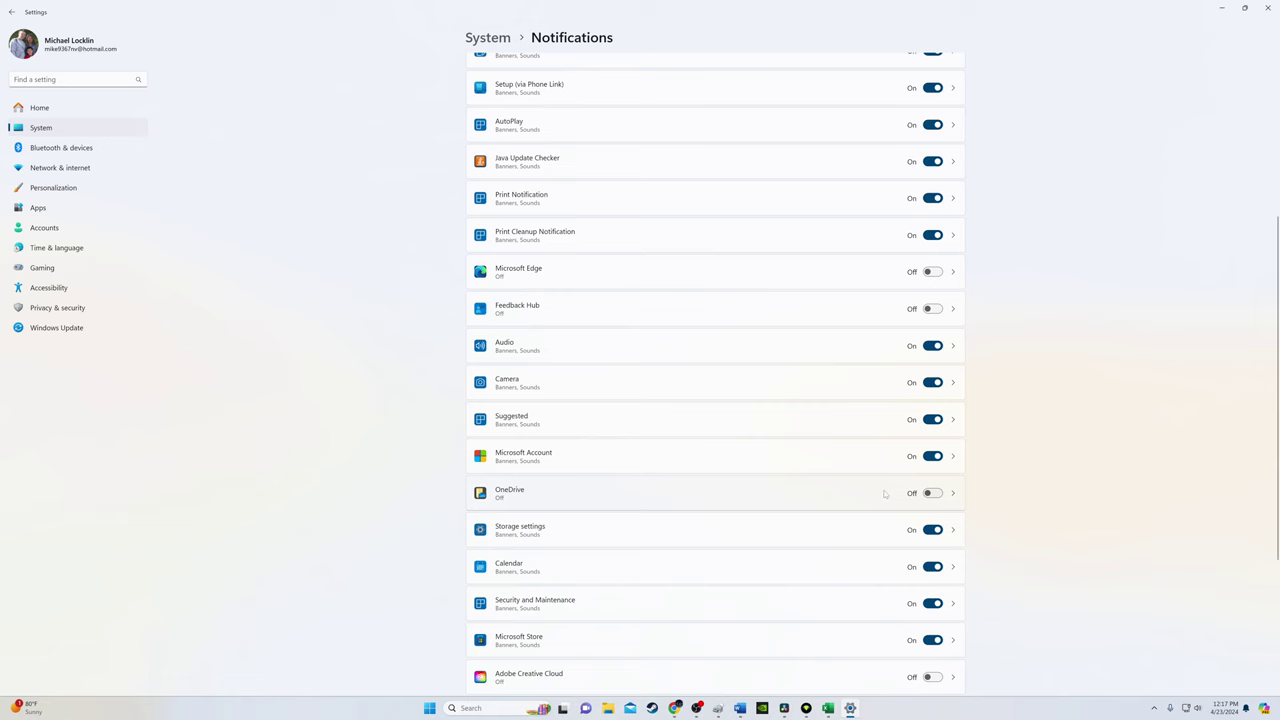
scroll(907, 535, down, 1)
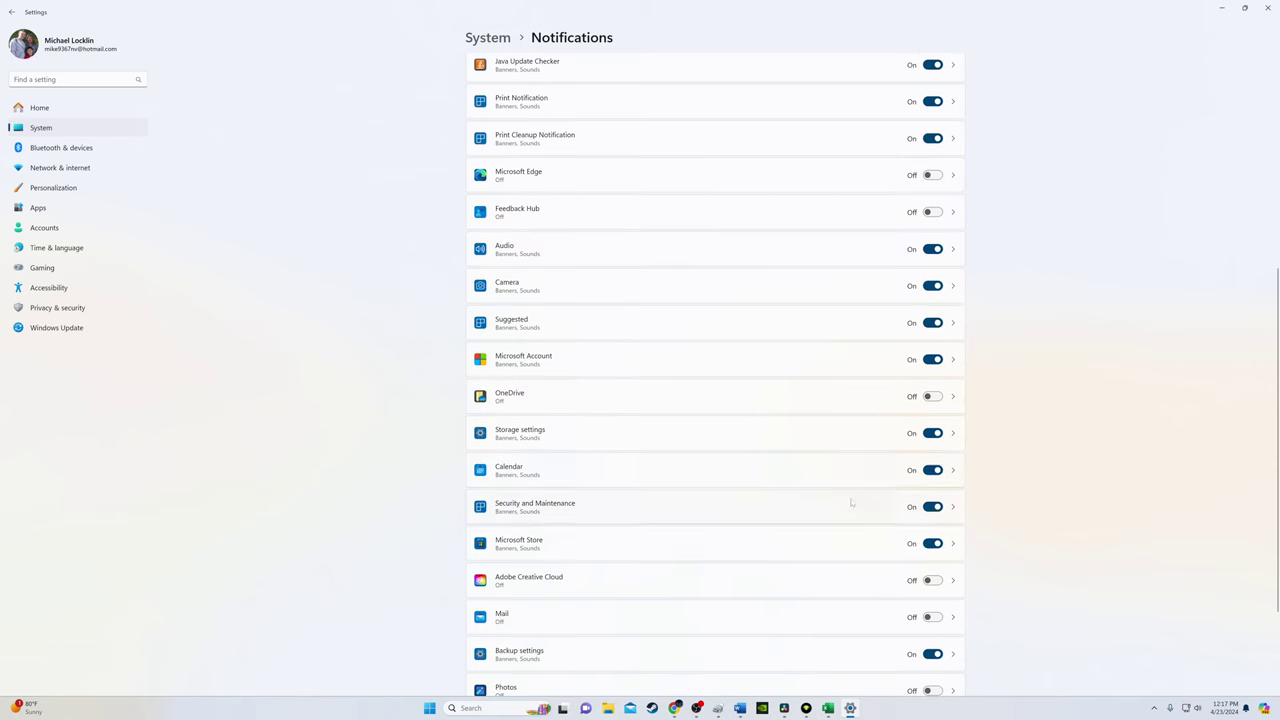
click(930, 512)
click(924, 512)
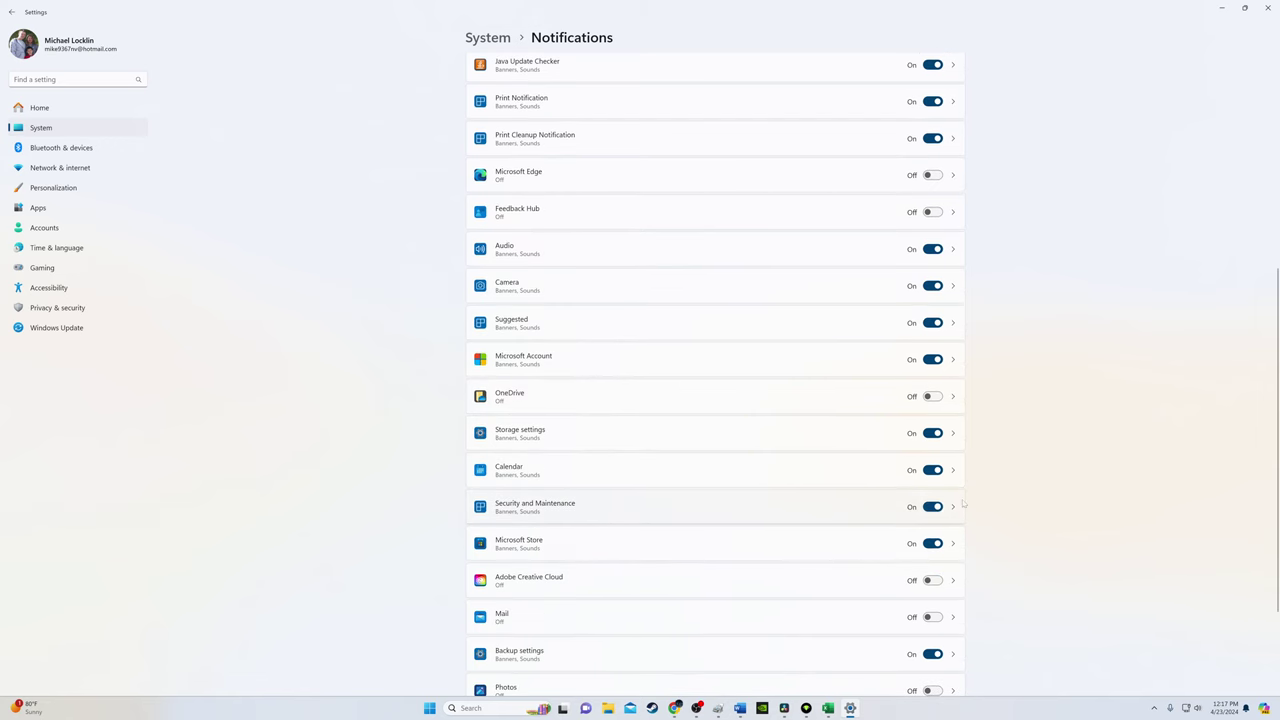
click(933, 544)
scroll(930, 546, down, 2)
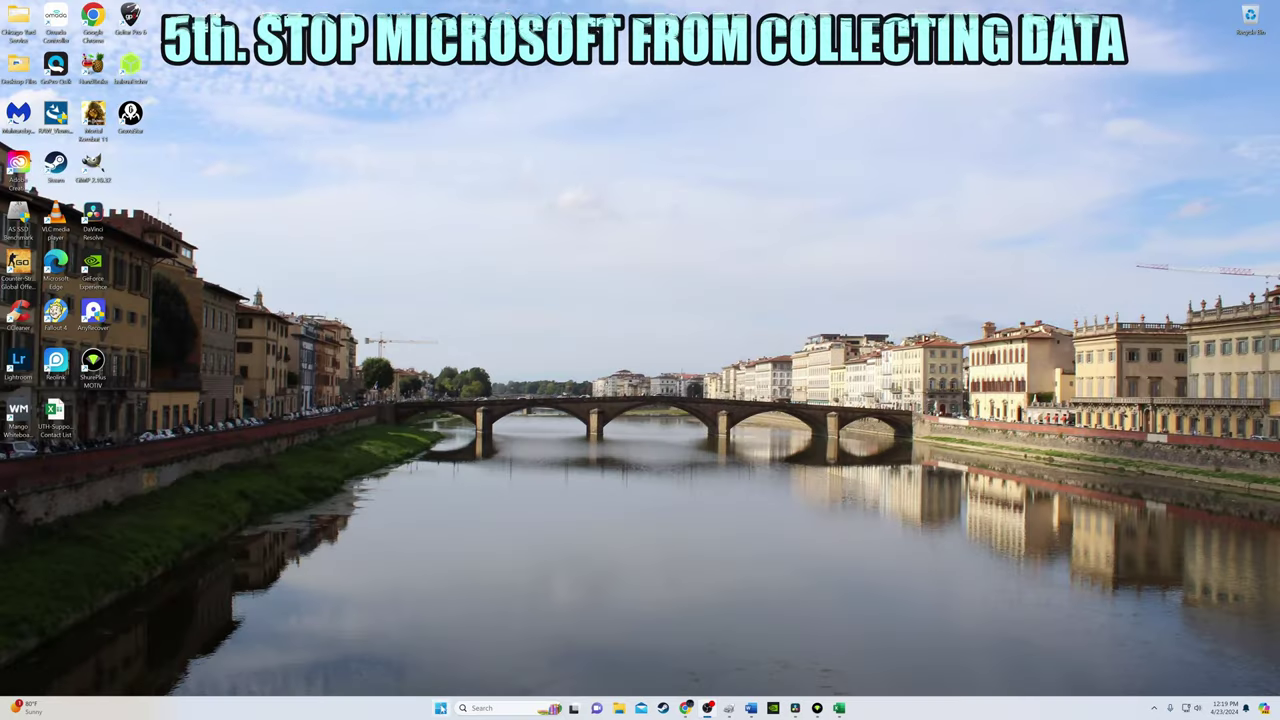
Step: In the General privacy permissions, turn off personalized ads, language-list content, app launch tracking, suggested content and notifications in the Settings app
key(super)
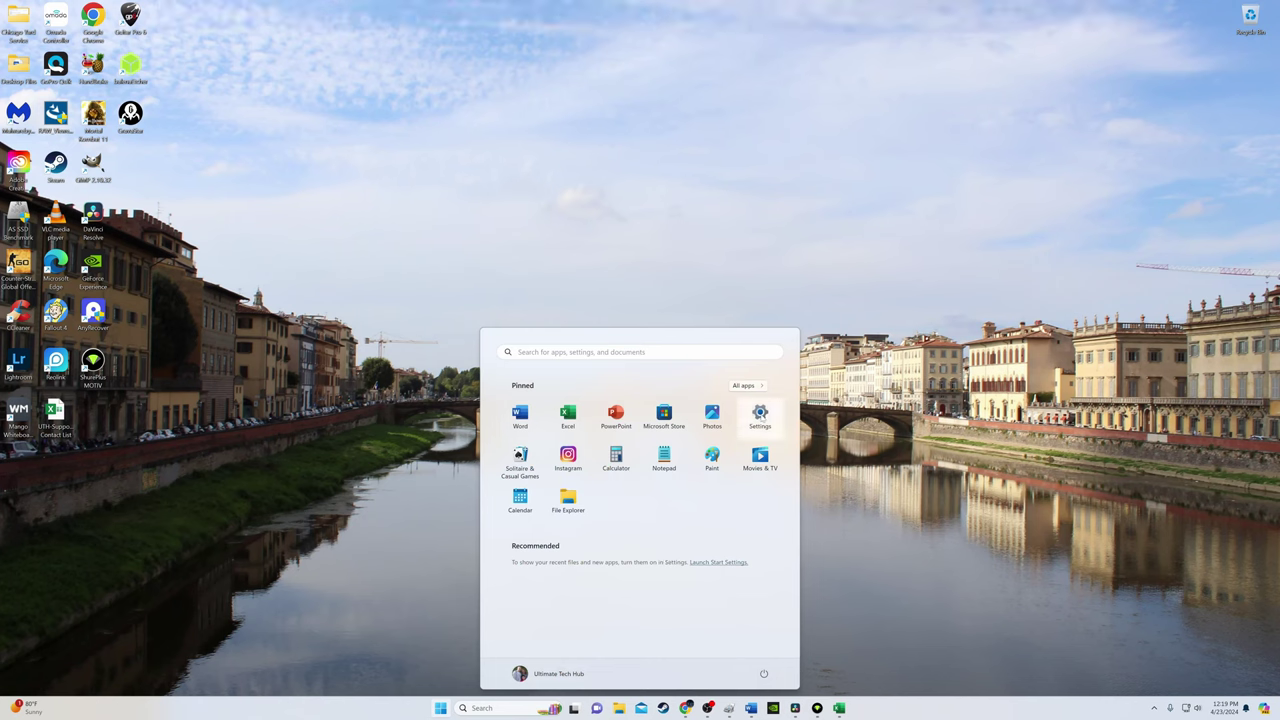
click(760, 417)
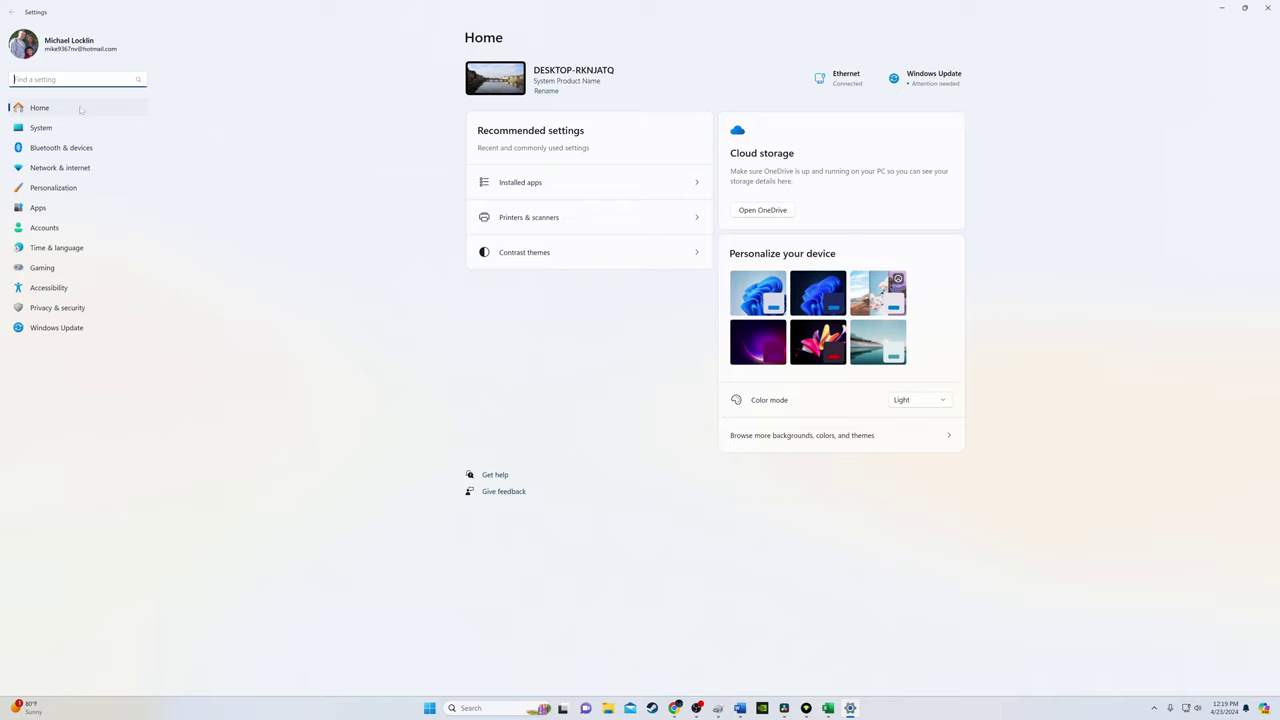
click(67, 311)
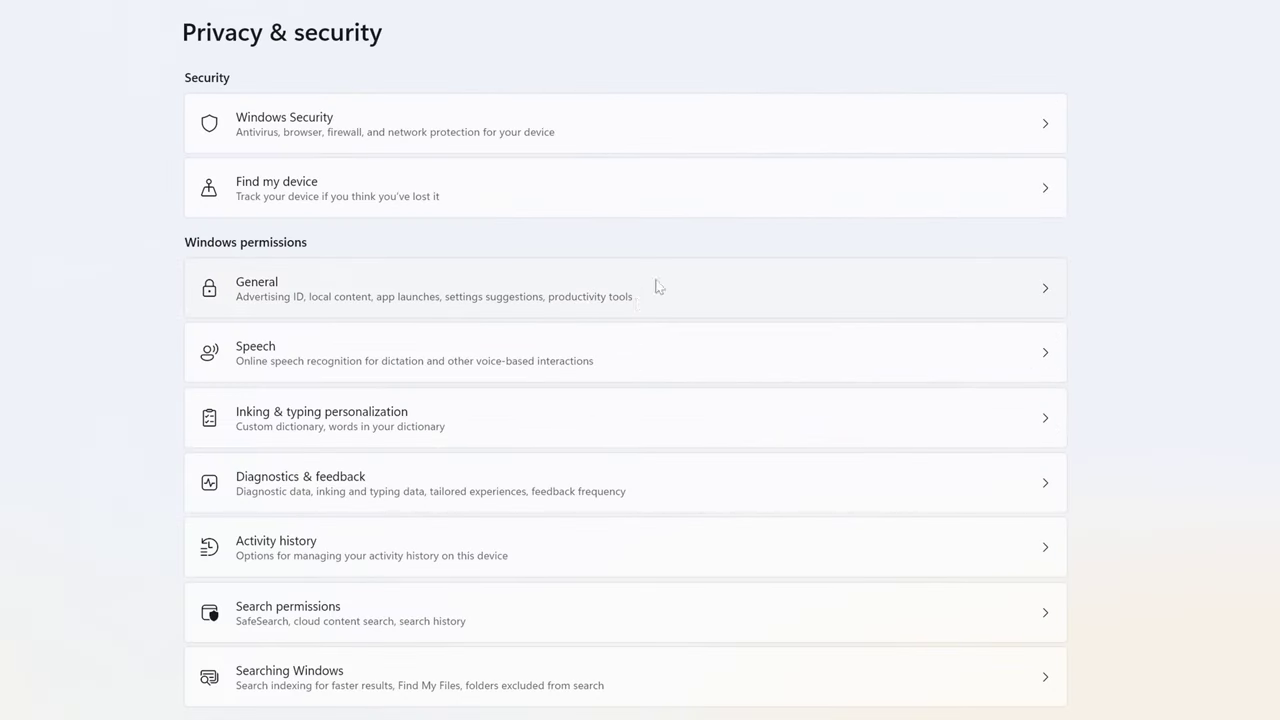
click(637, 292)
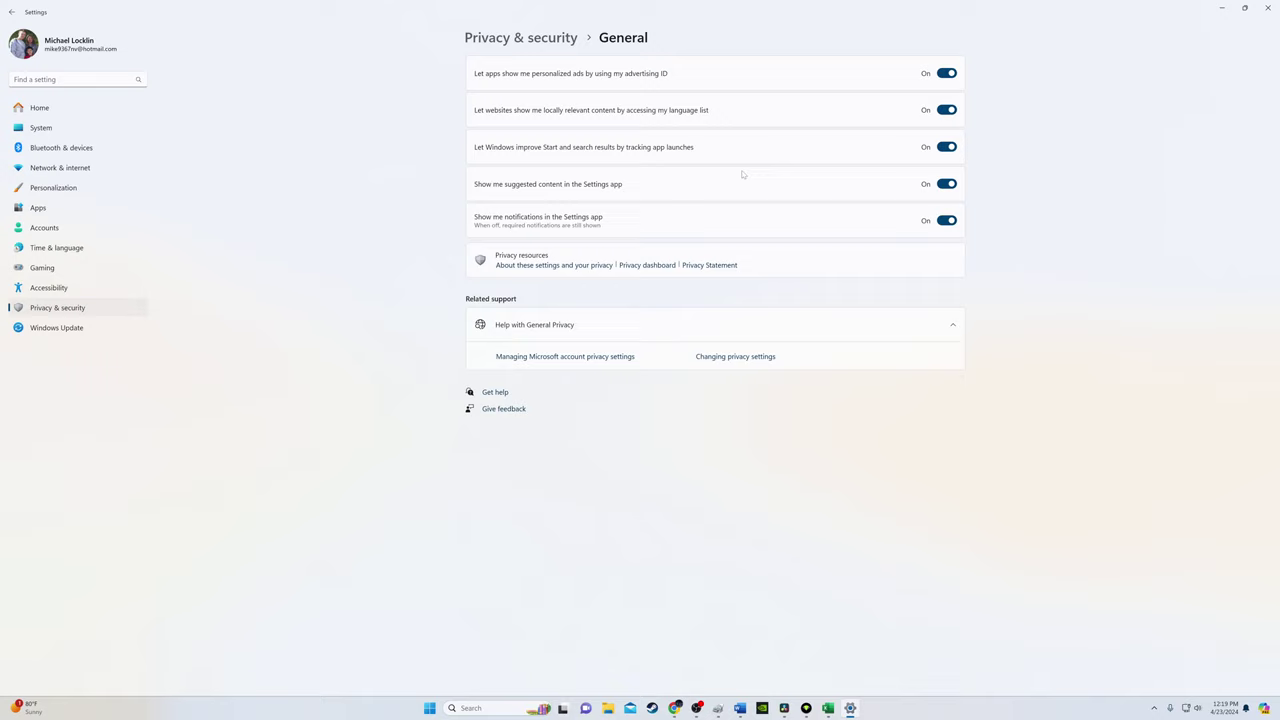
click(946, 73)
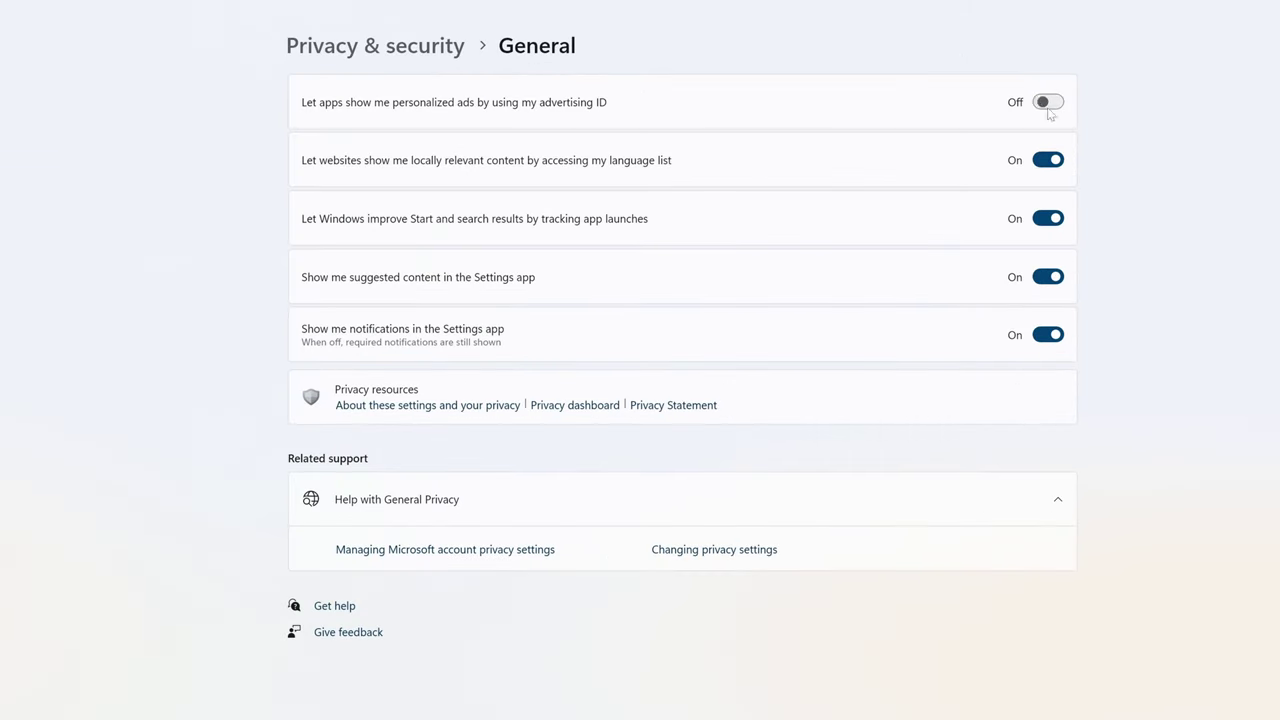
click(1046, 165)
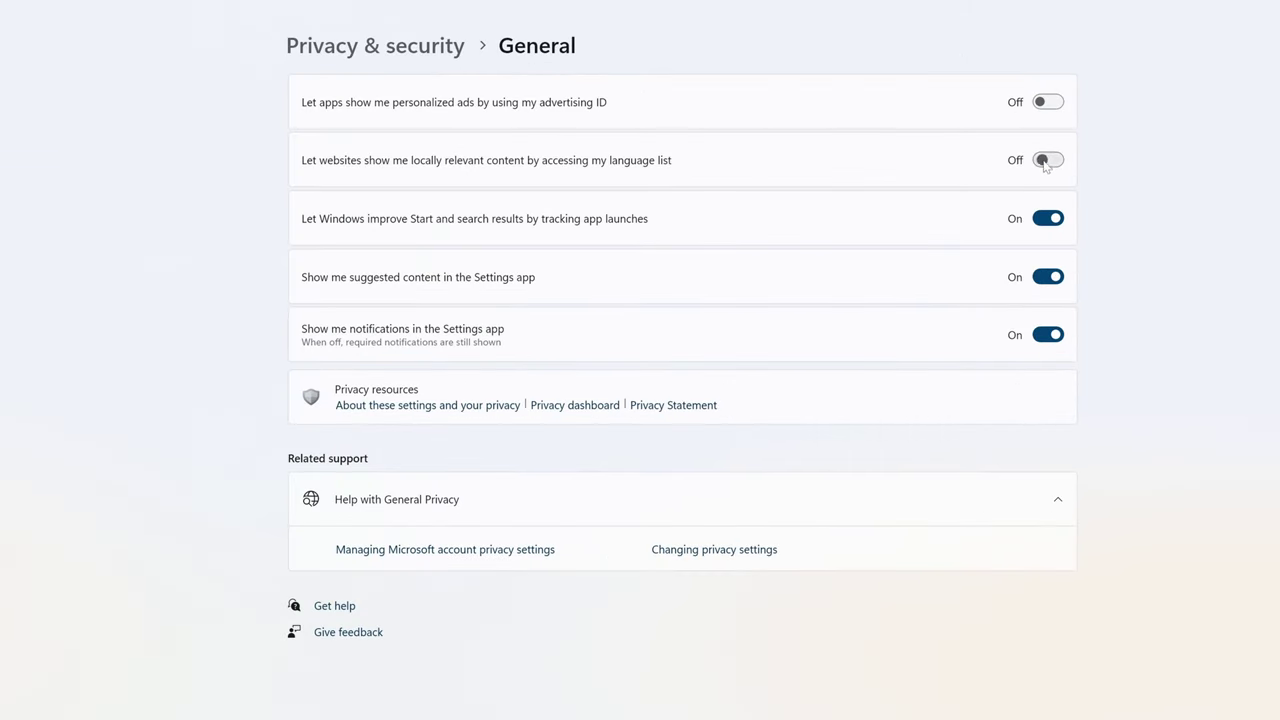
click(1036, 224)
click(1046, 278)
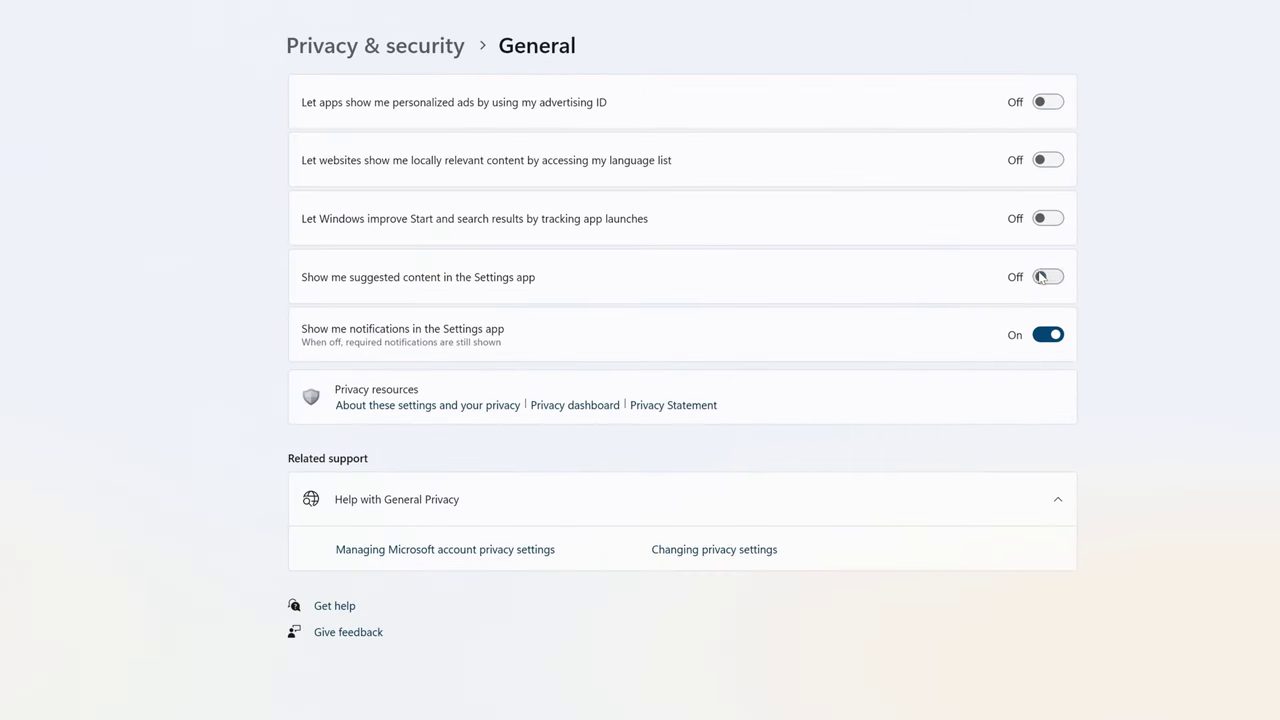
click(1043, 337)
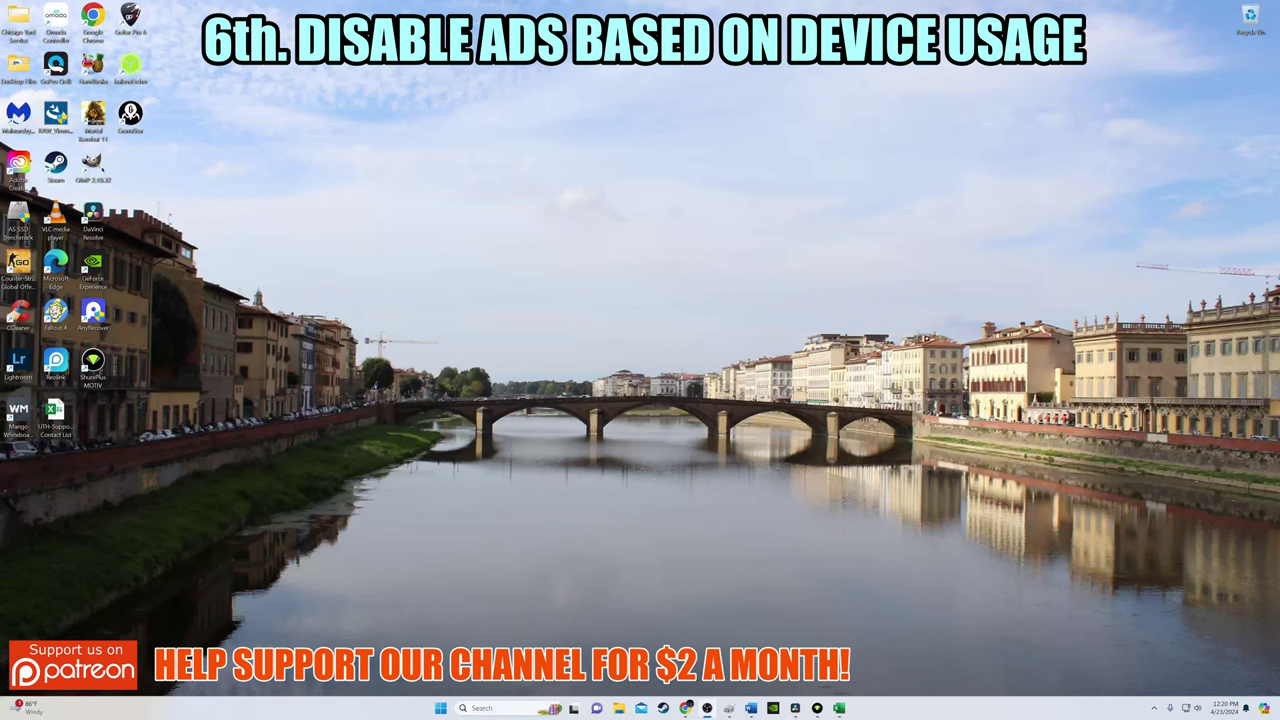
Step: Open the Device usage page within the Personalization settings
click(440, 708)
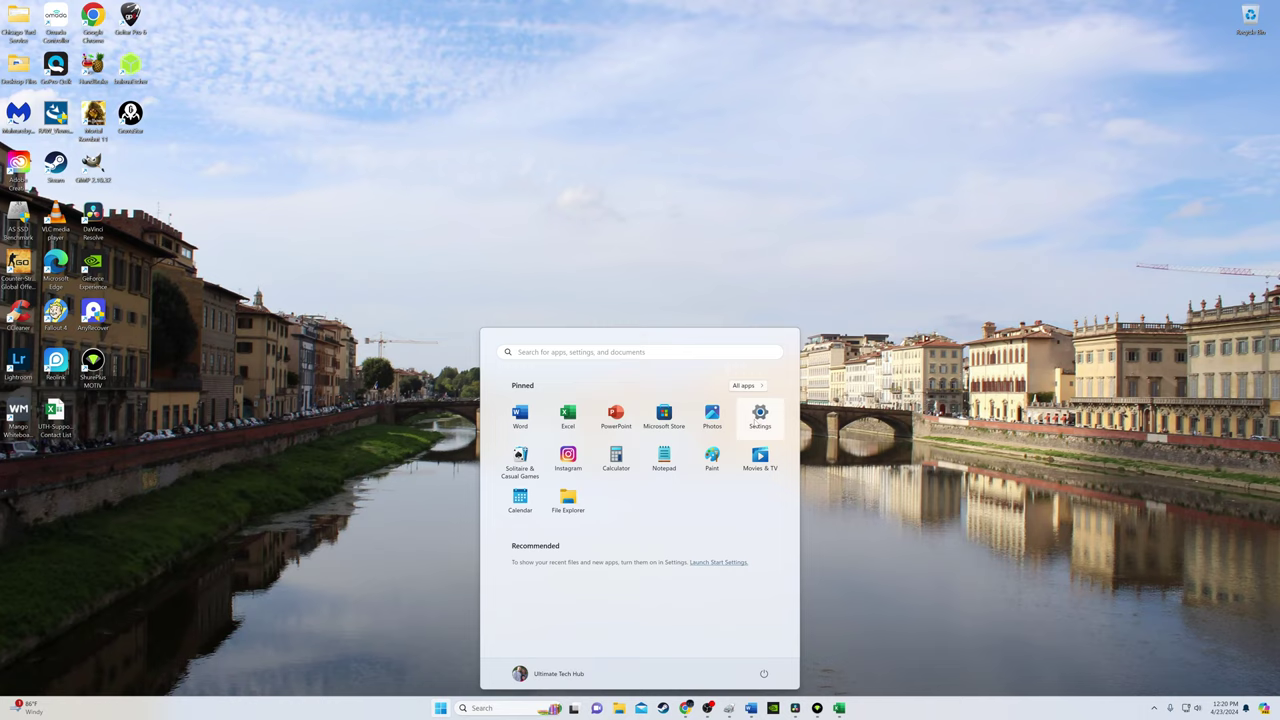
click(761, 420)
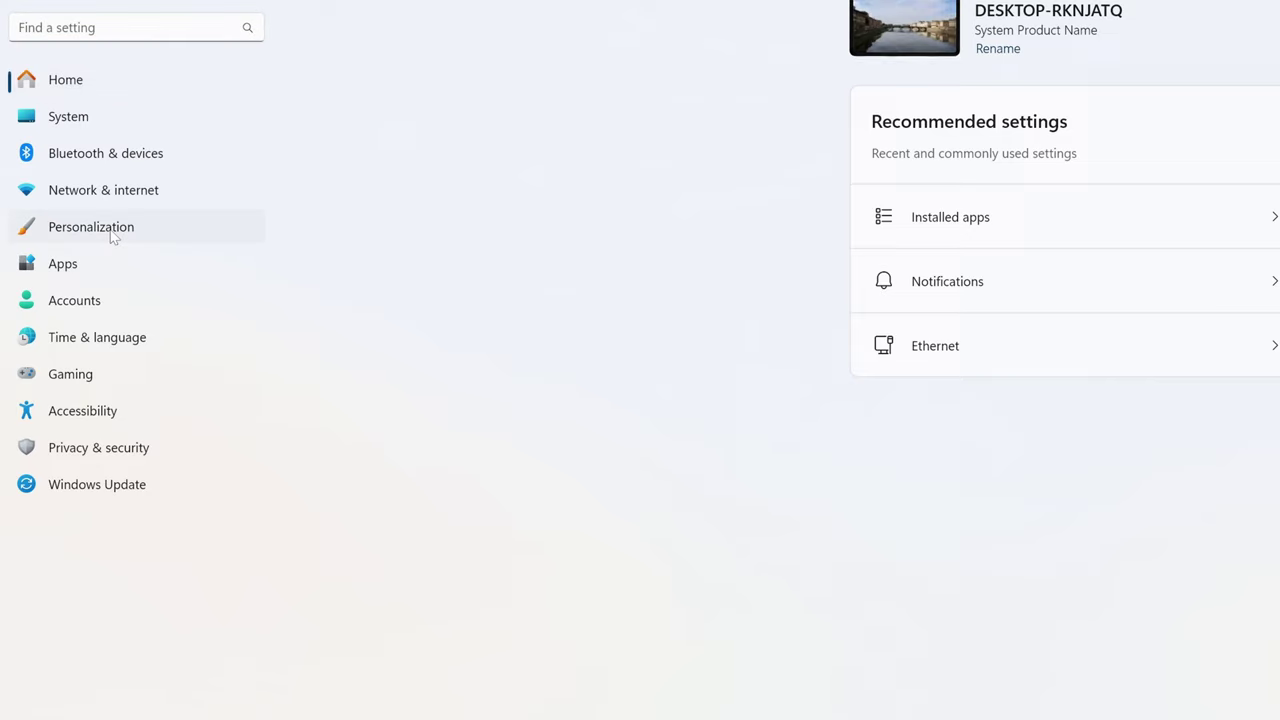
click(62, 189)
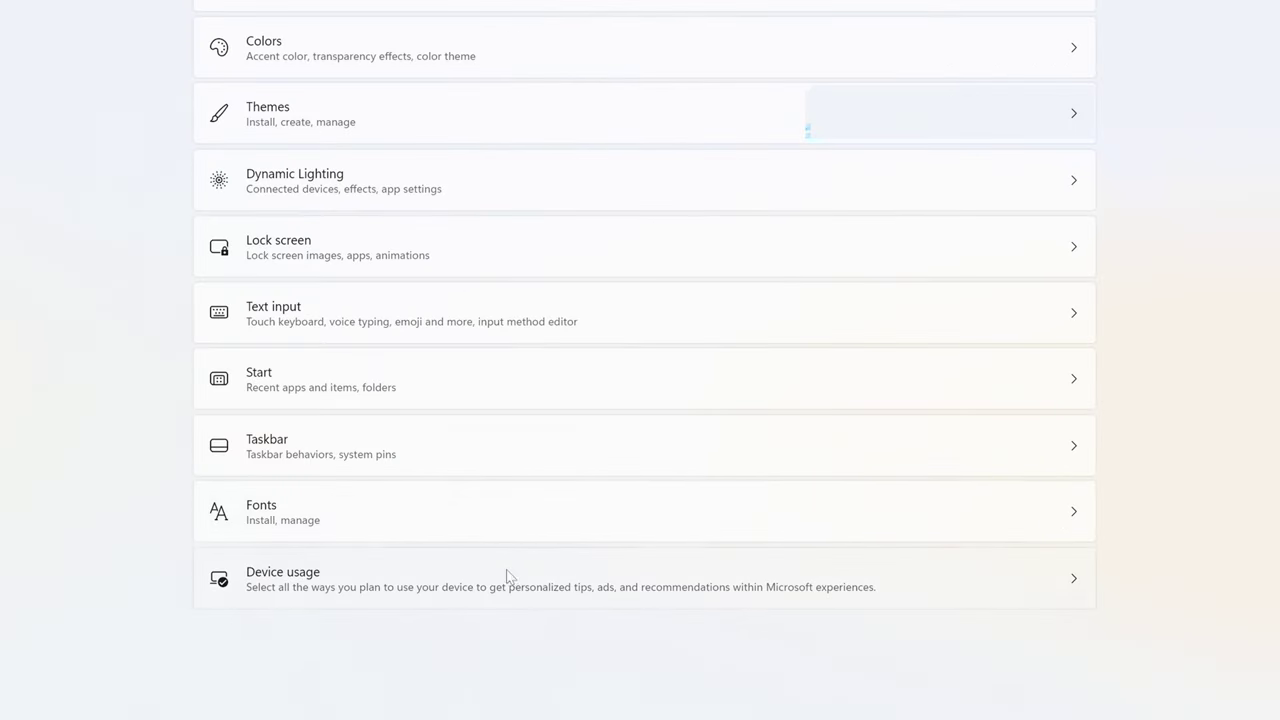
click(639, 524)
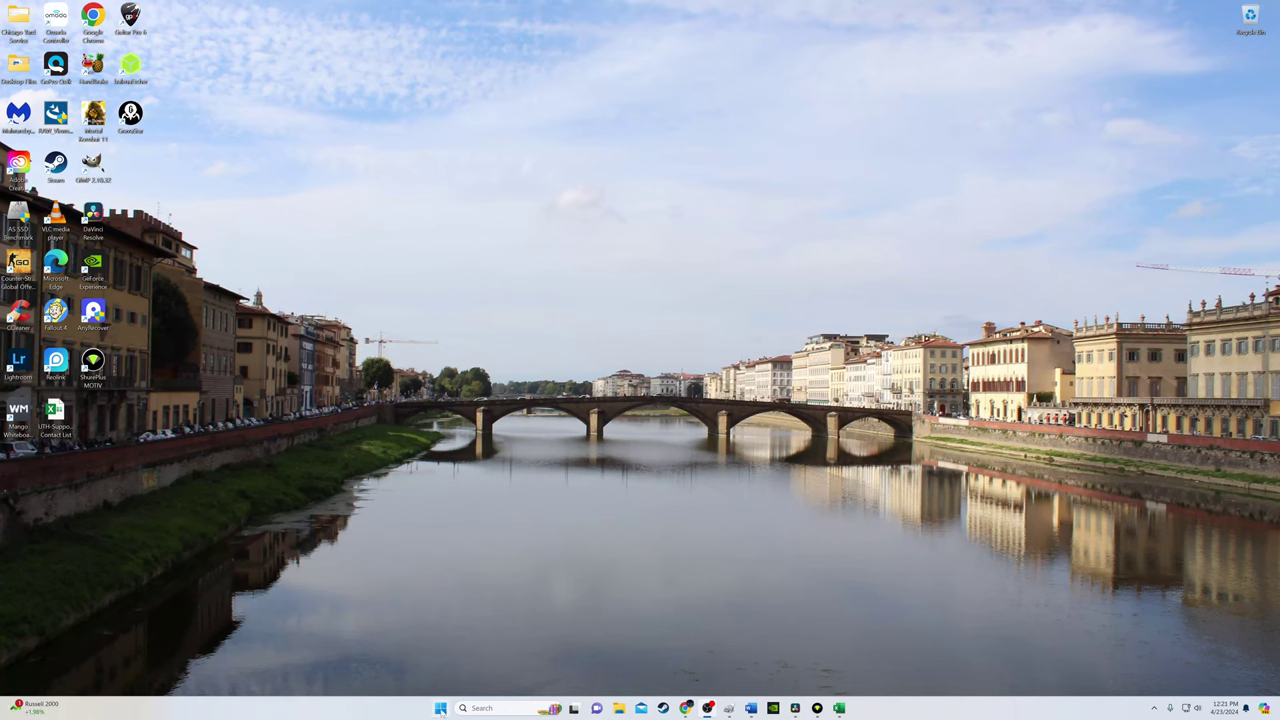
Step: In the Taskbar personalization settings, turn off the Copilot (preview), Task view, Widgets and Chat taskbar items
click(440, 708)
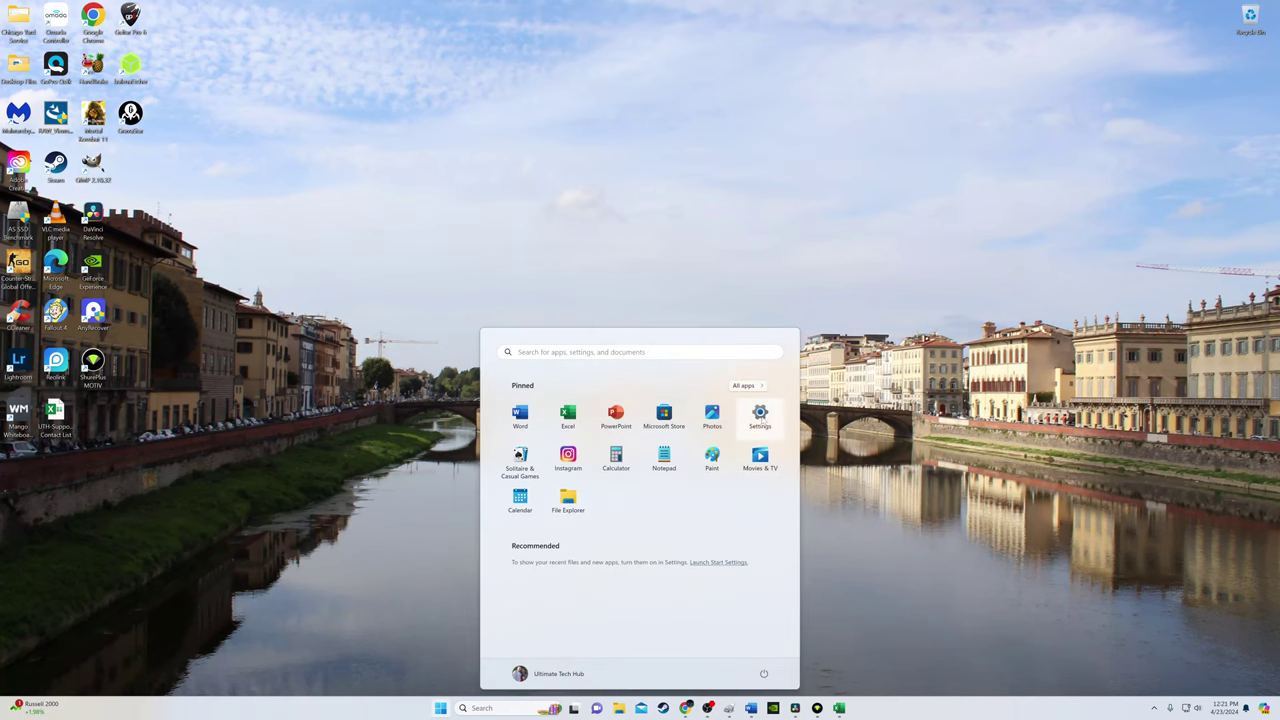
click(760, 415)
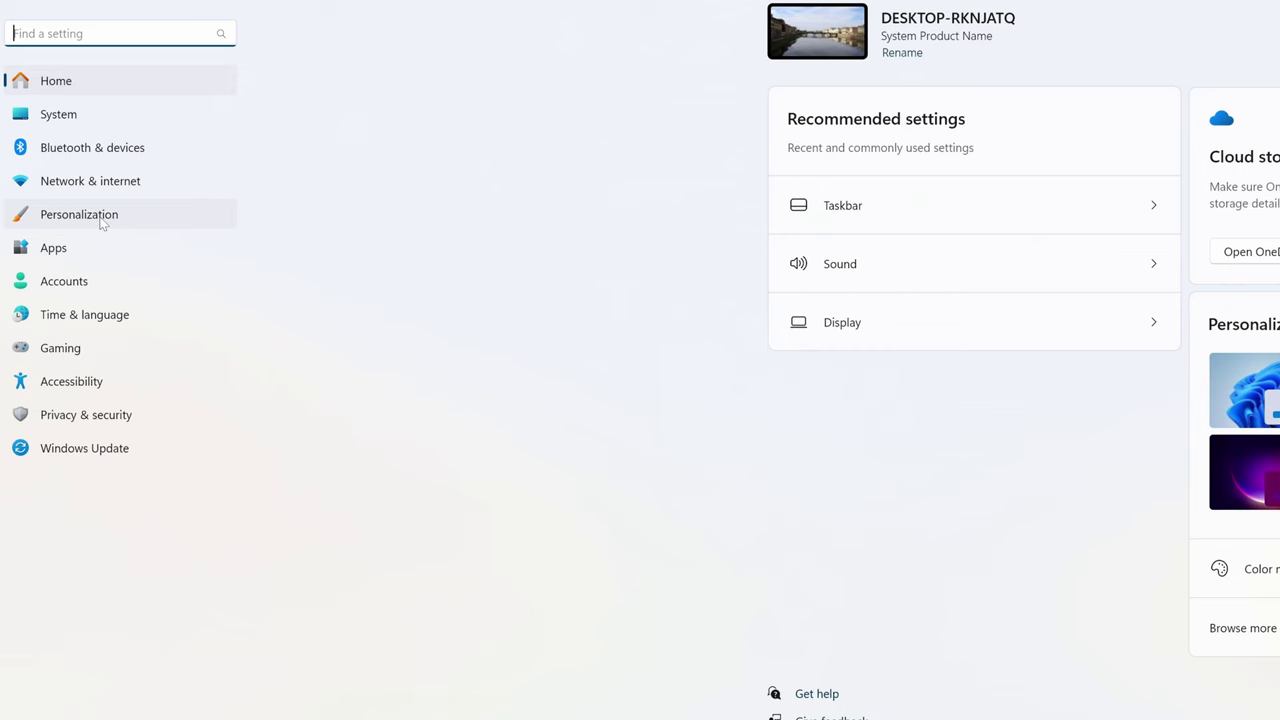
click(108, 214)
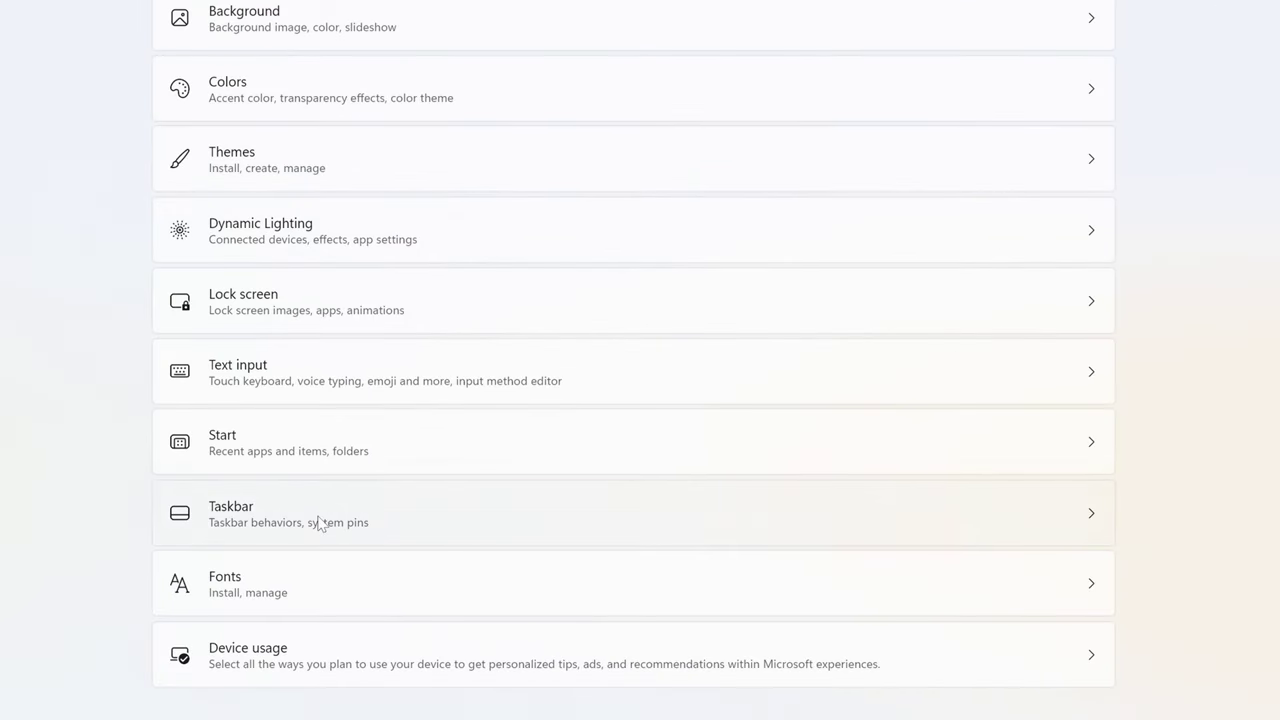
click(551, 453)
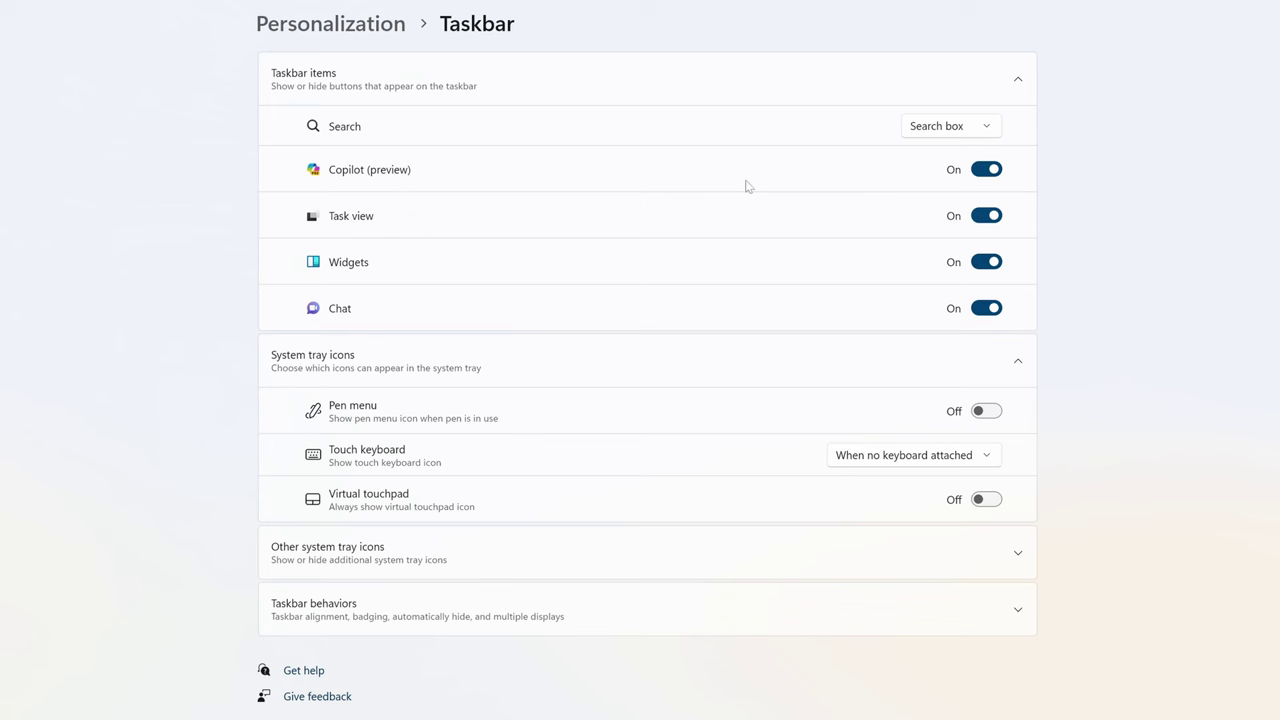
click(983, 172)
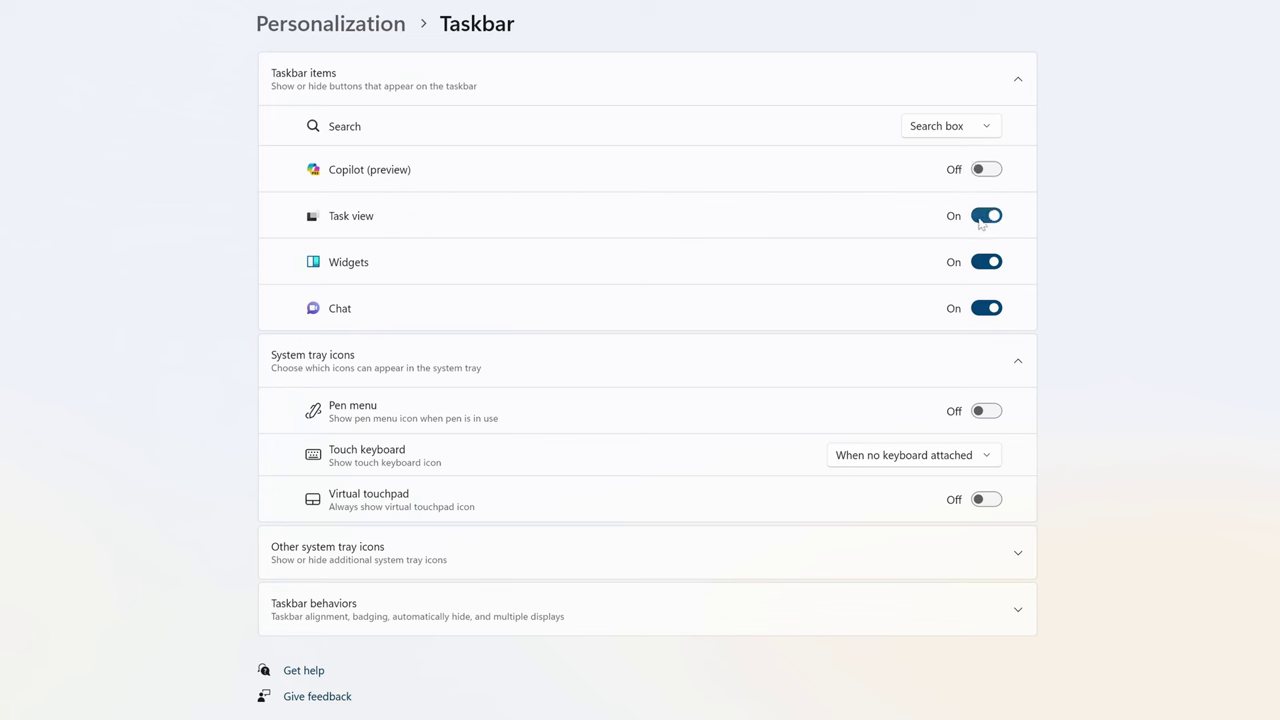
click(981, 218)
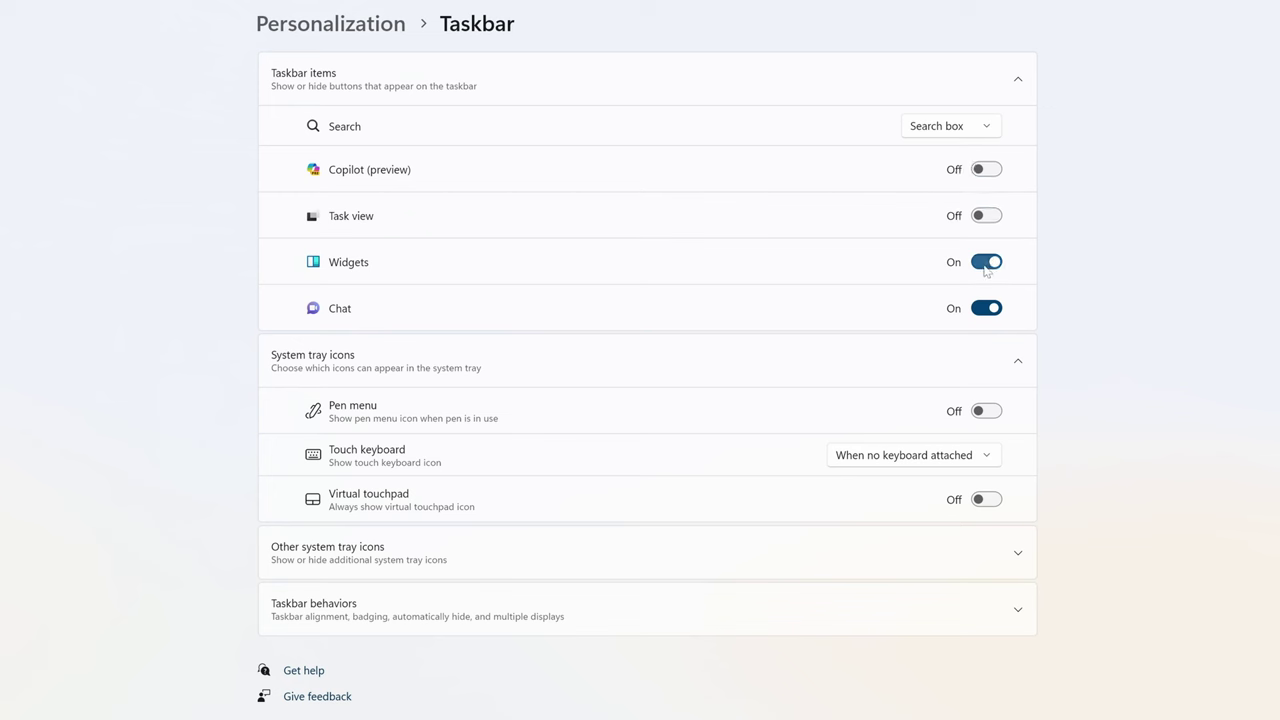
click(984, 263)
click(985, 308)
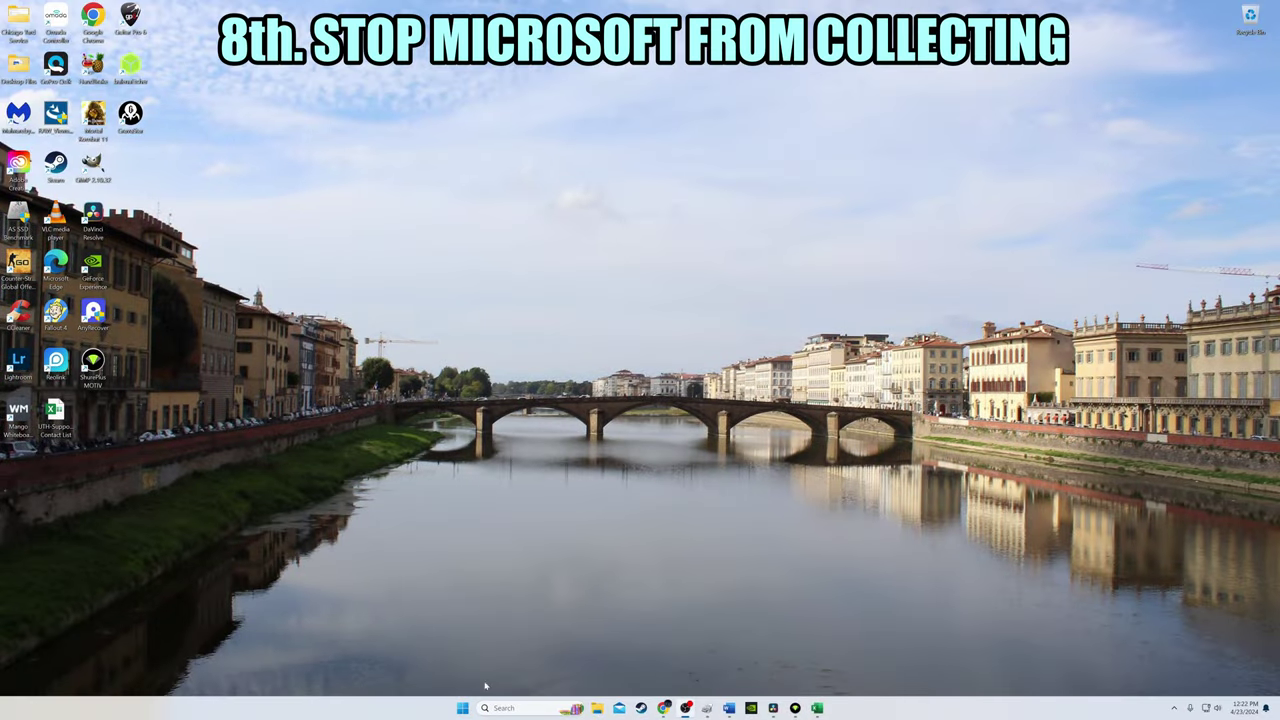
Step: In the Diagnostics & feedback privacy settings, turn off Tailored experiences and the sending of optional diagnostic data
click(462, 708)
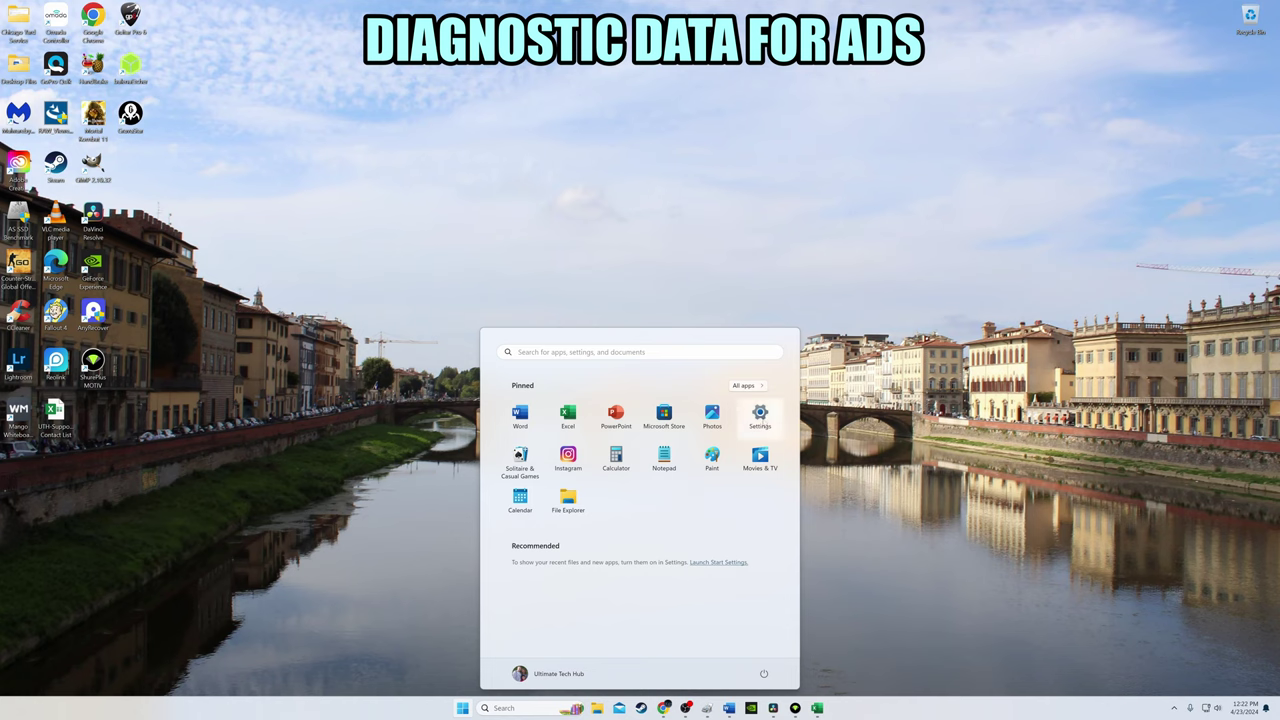
click(760, 418)
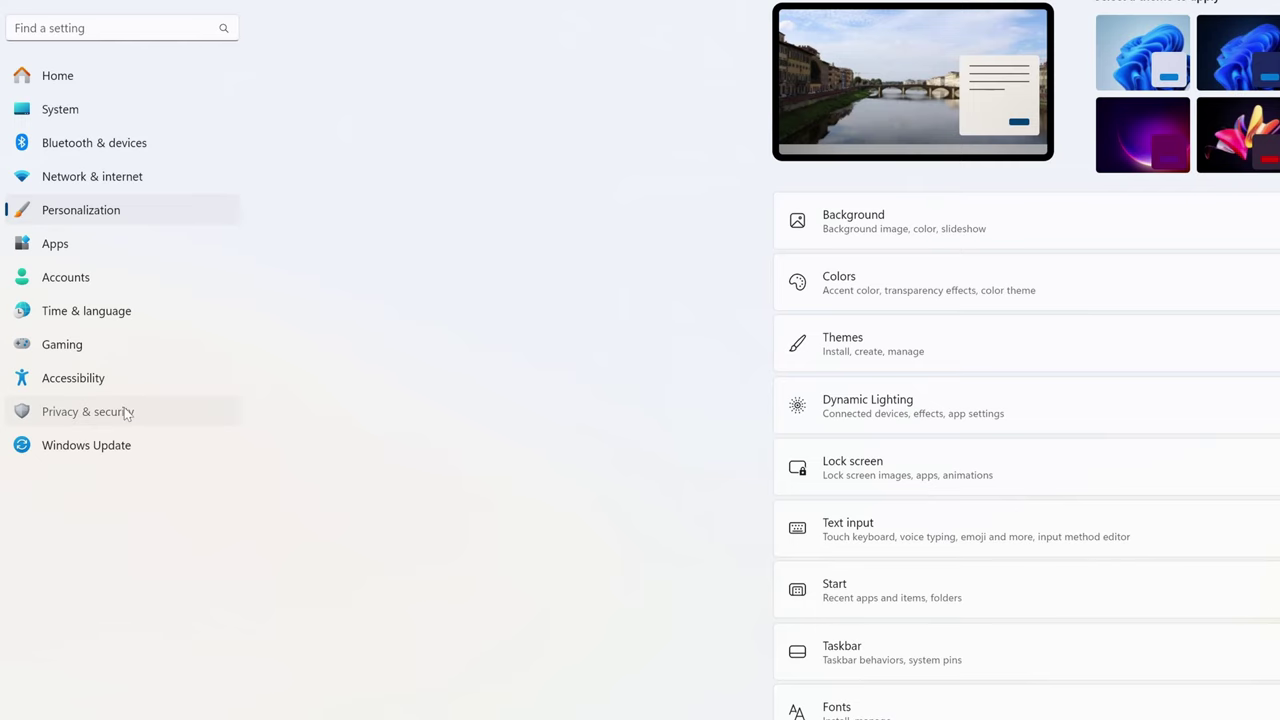
click(127, 414)
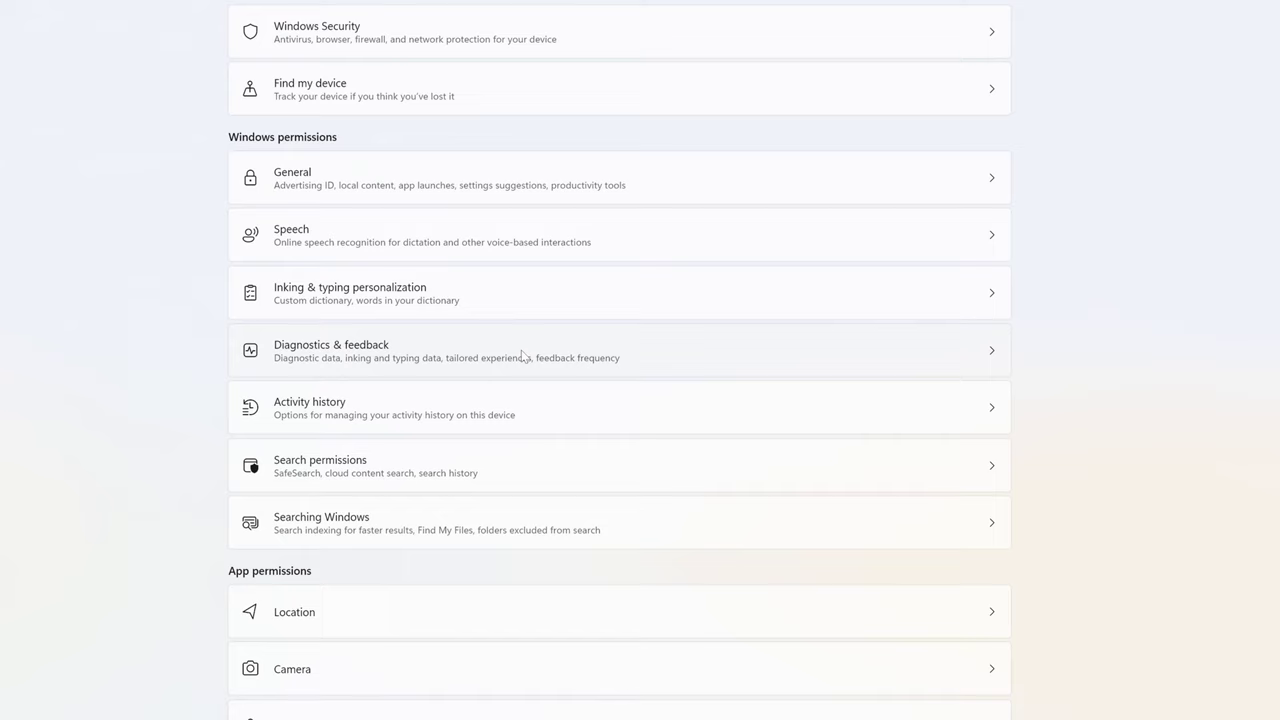
click(521, 354)
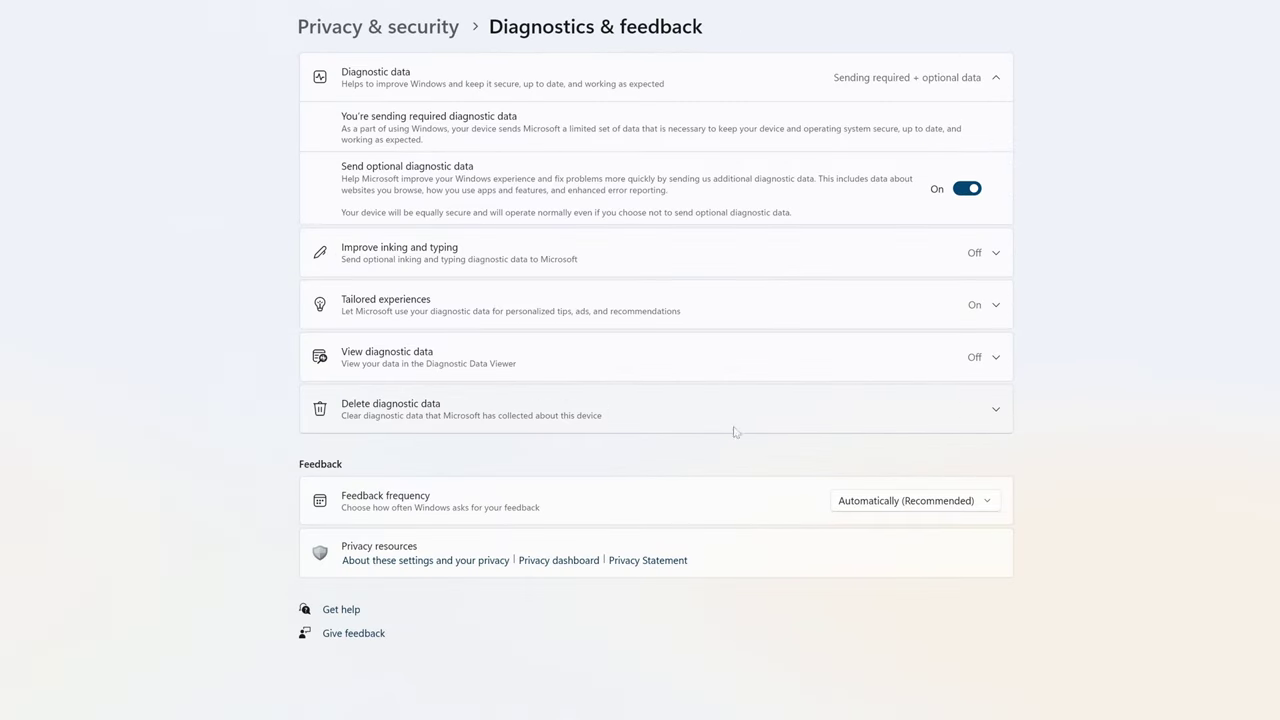
click(998, 308)
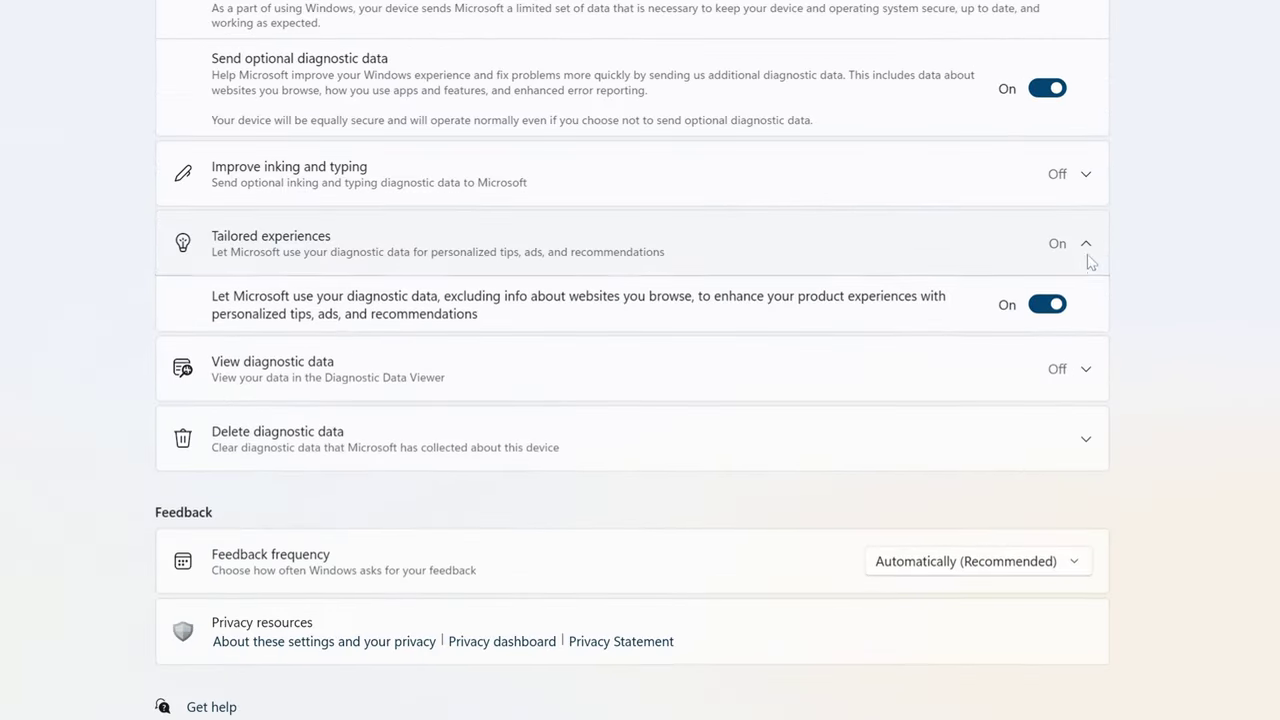
click(1062, 305)
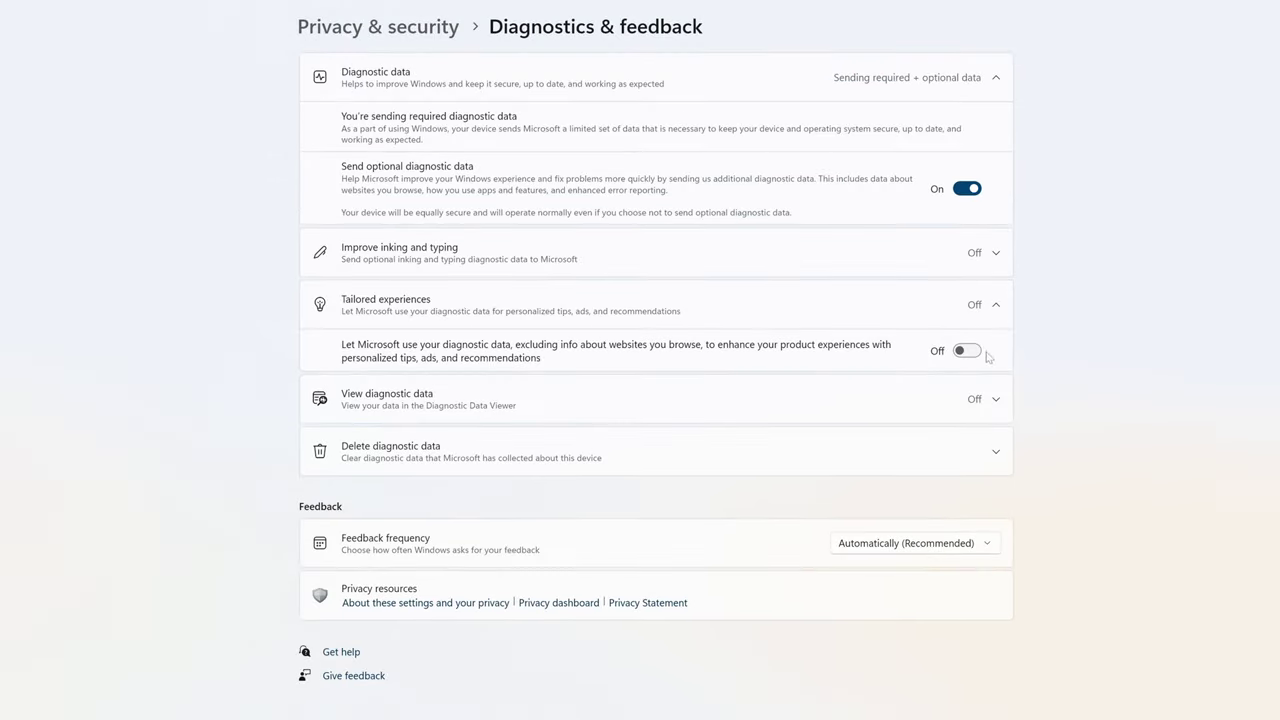
click(967, 190)
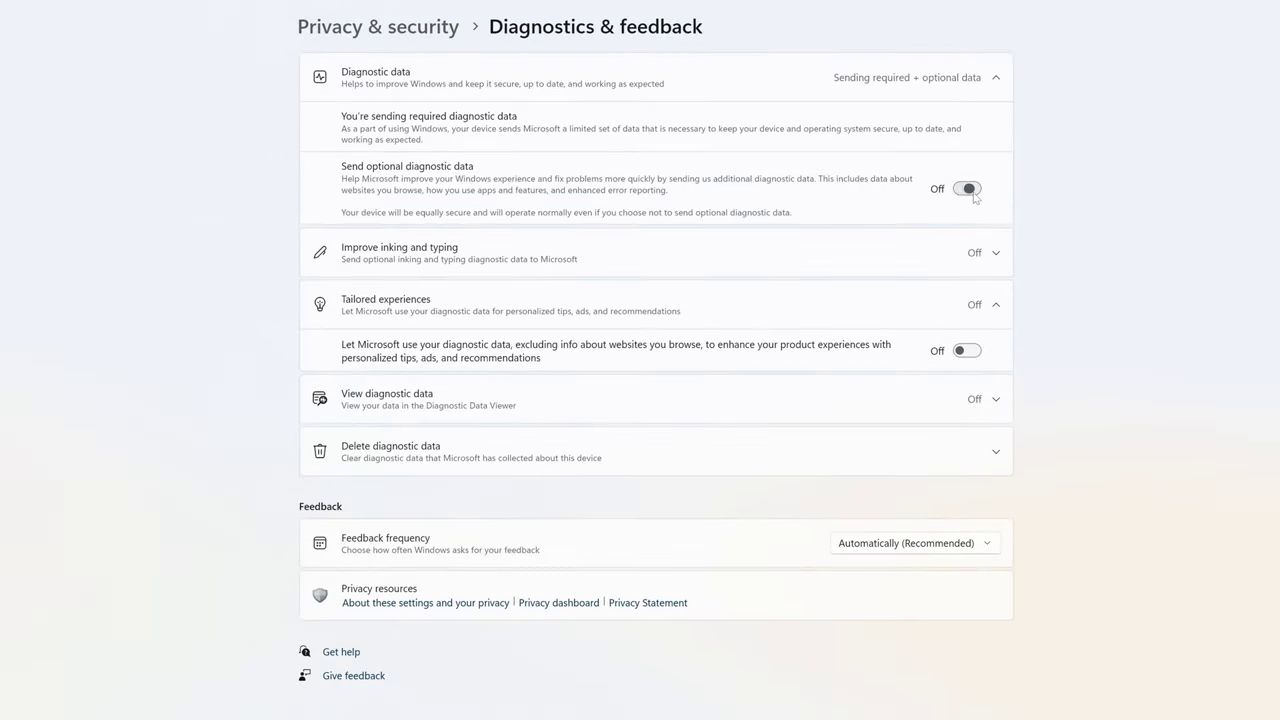